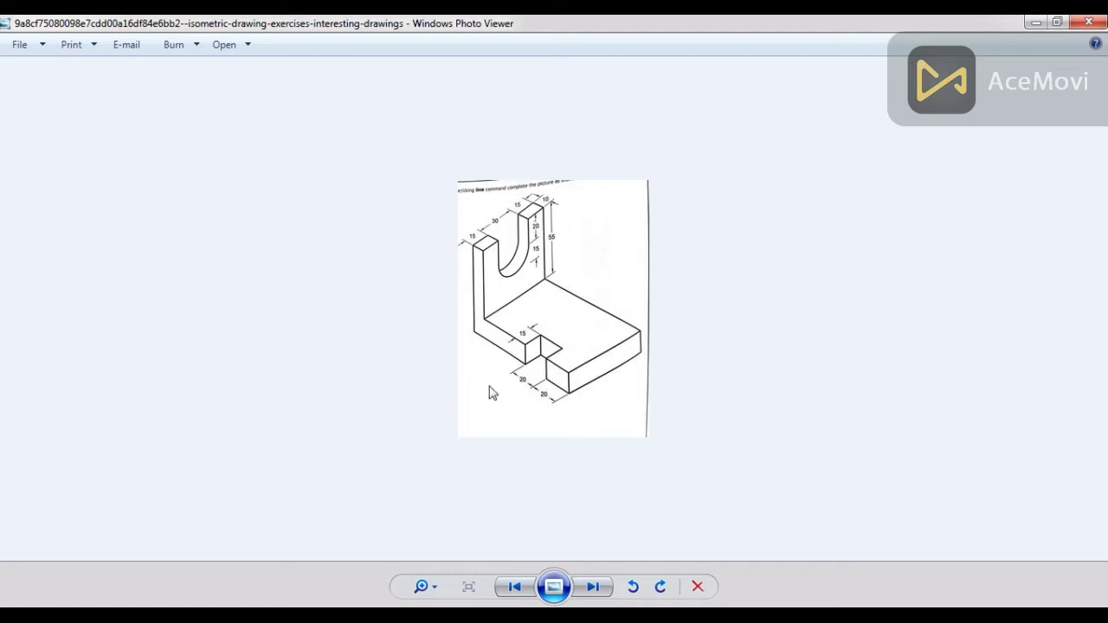
Switch to PTC Creo Parametric and sketch a rectangle about 137 by 106 across the horizontal reference, placing its size dimensions outside it
mouse_move(373, 617)
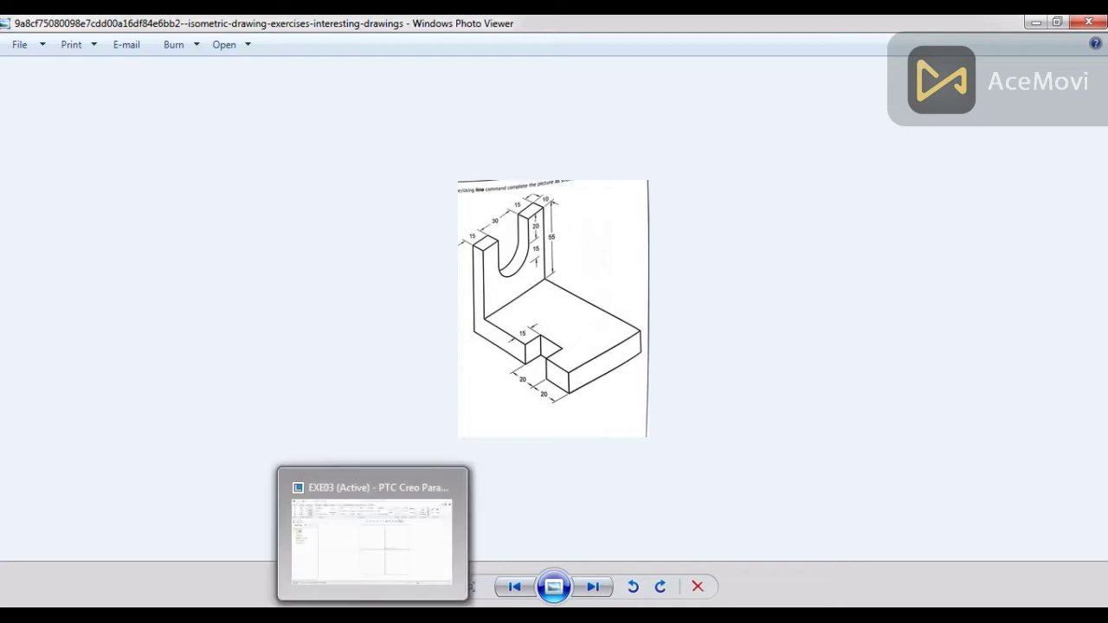
click(373, 537)
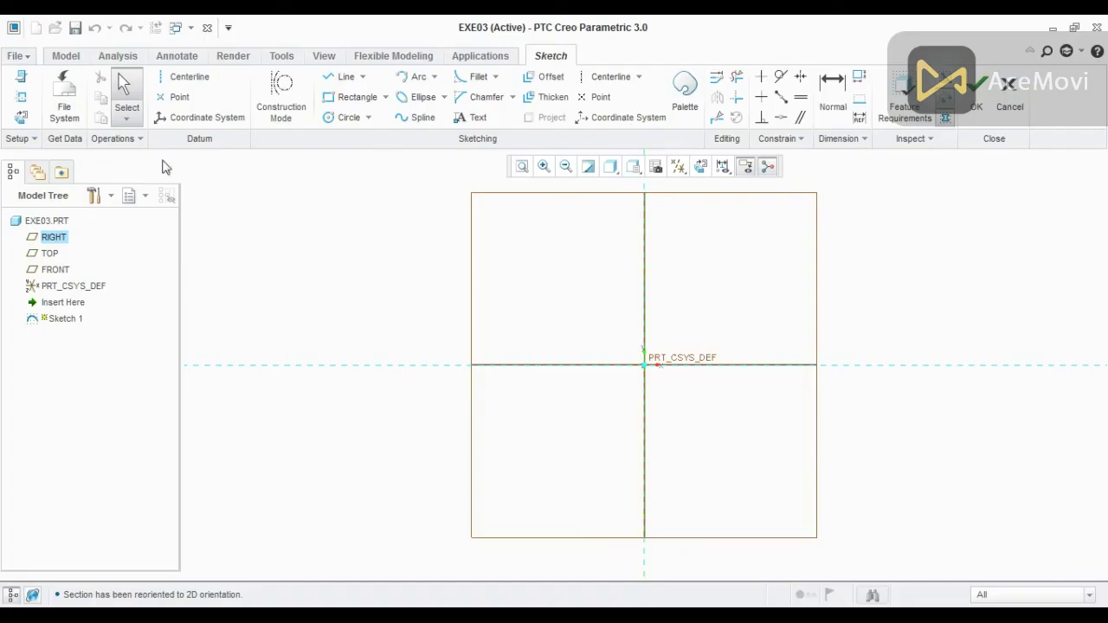
click(346, 97)
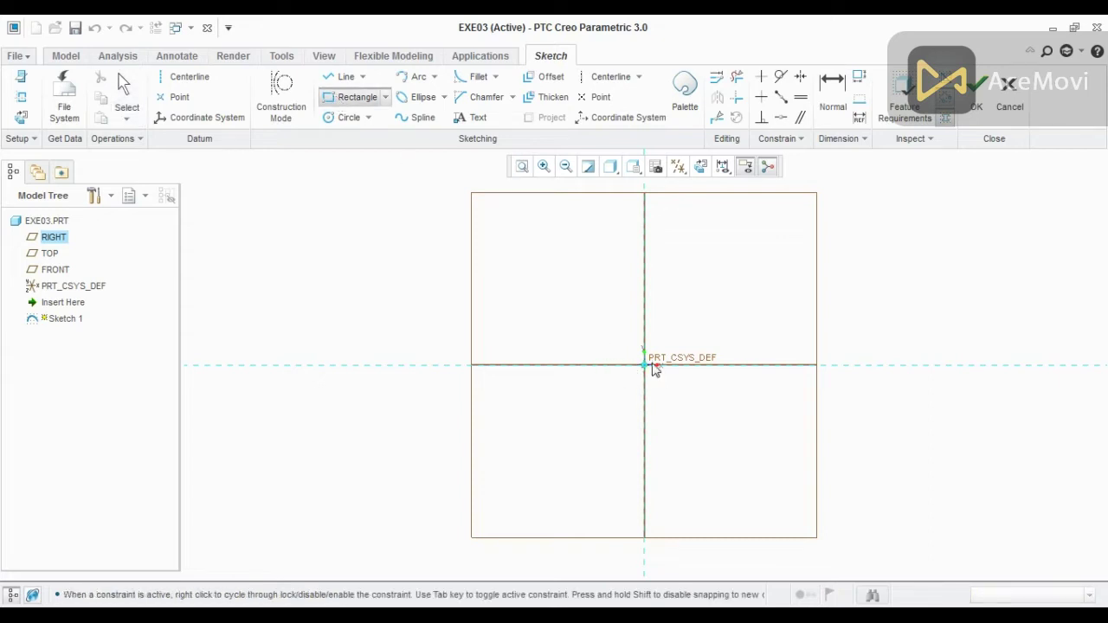
click(616, 342)
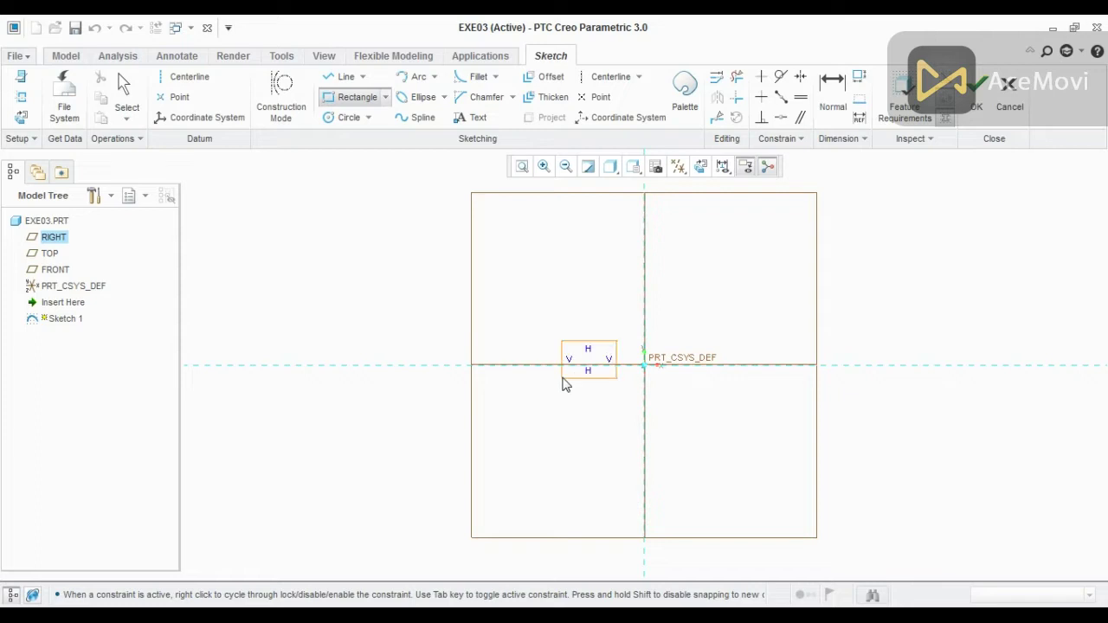
click(523, 414)
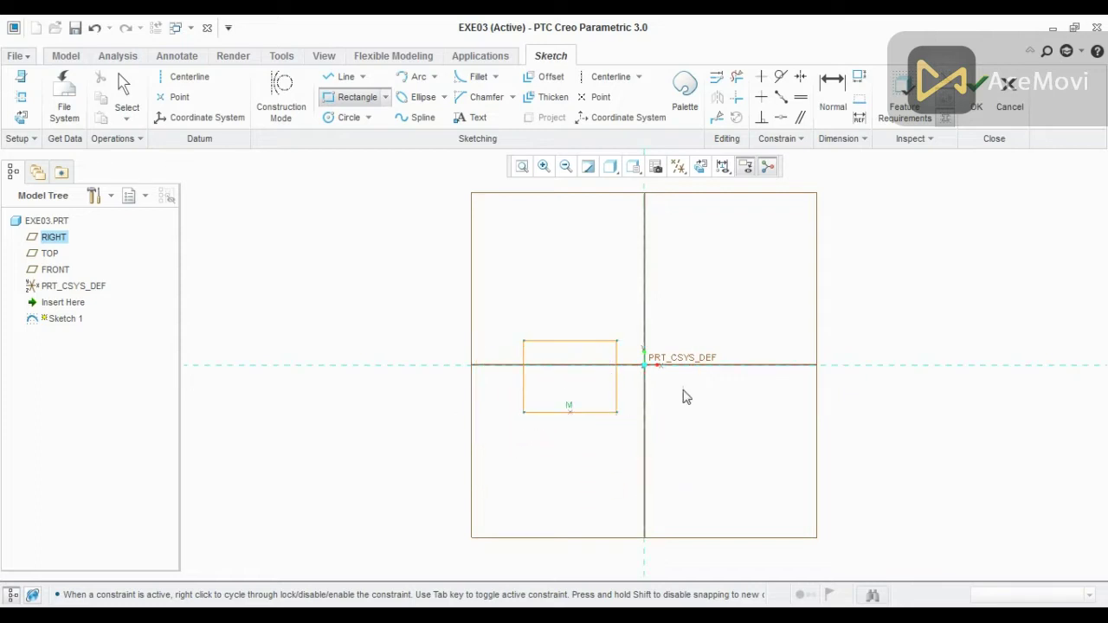
middle_click(611, 387)
scroll(604, 386, up, 2)
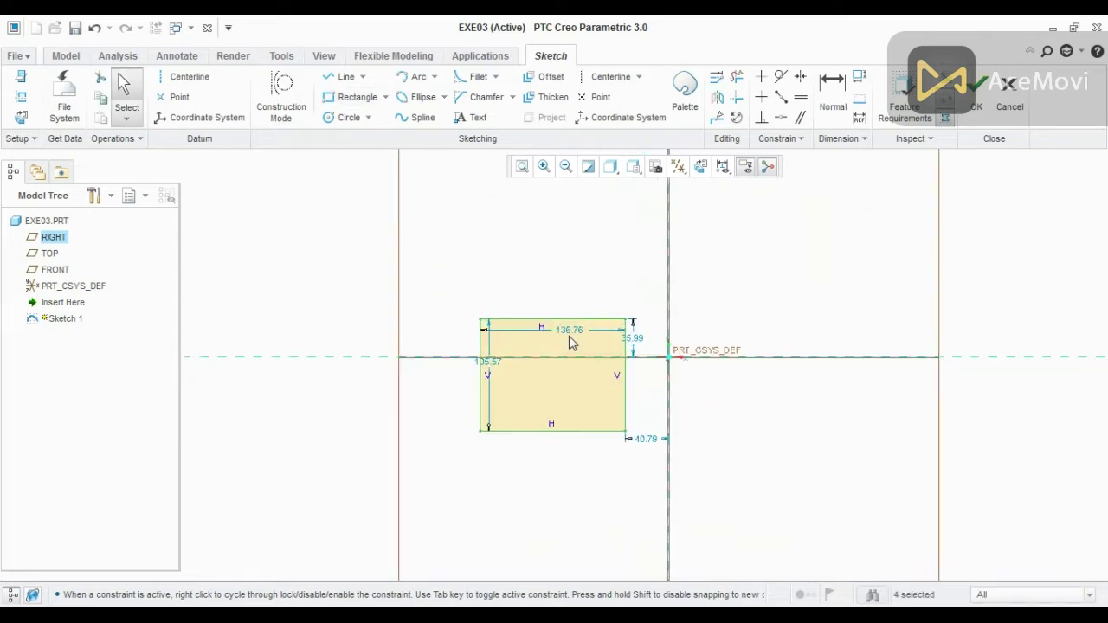
drag(570, 341, 560, 242)
drag(495, 370, 441, 377)
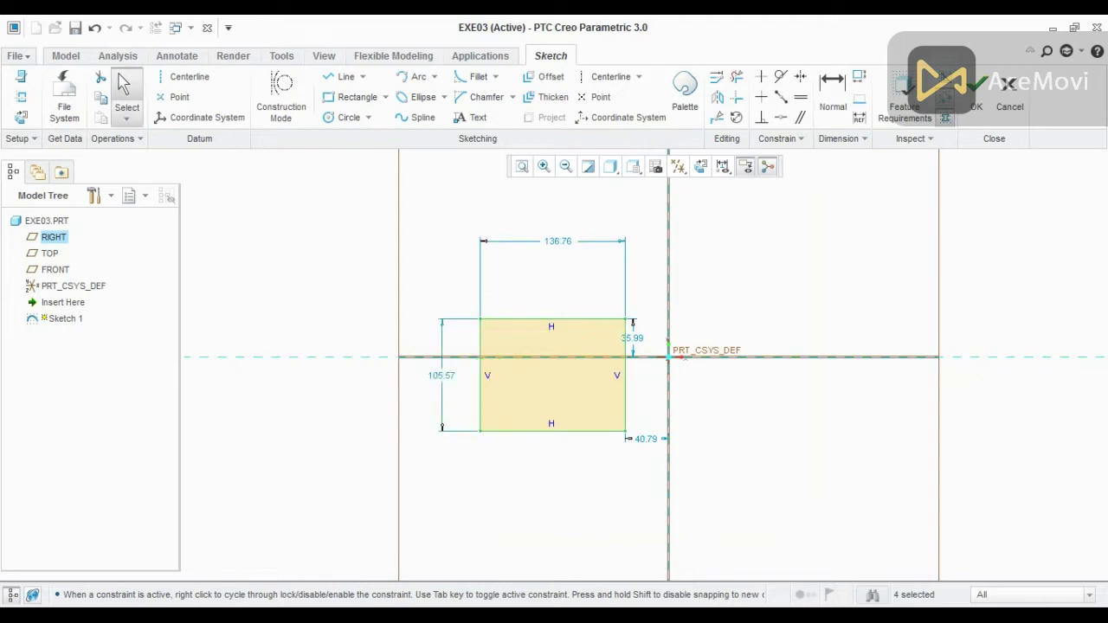
Set the rectangle's vertical and horizontal offsets from the sketch references to 0, placing its upper right corner on the origin
double_click(634, 334)
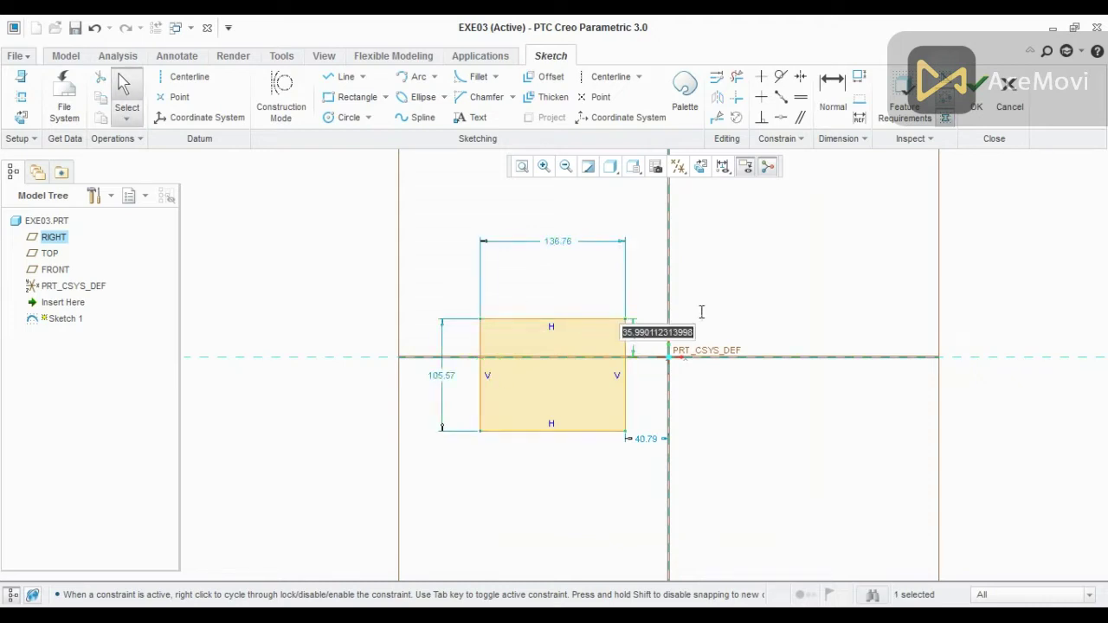
text(0)
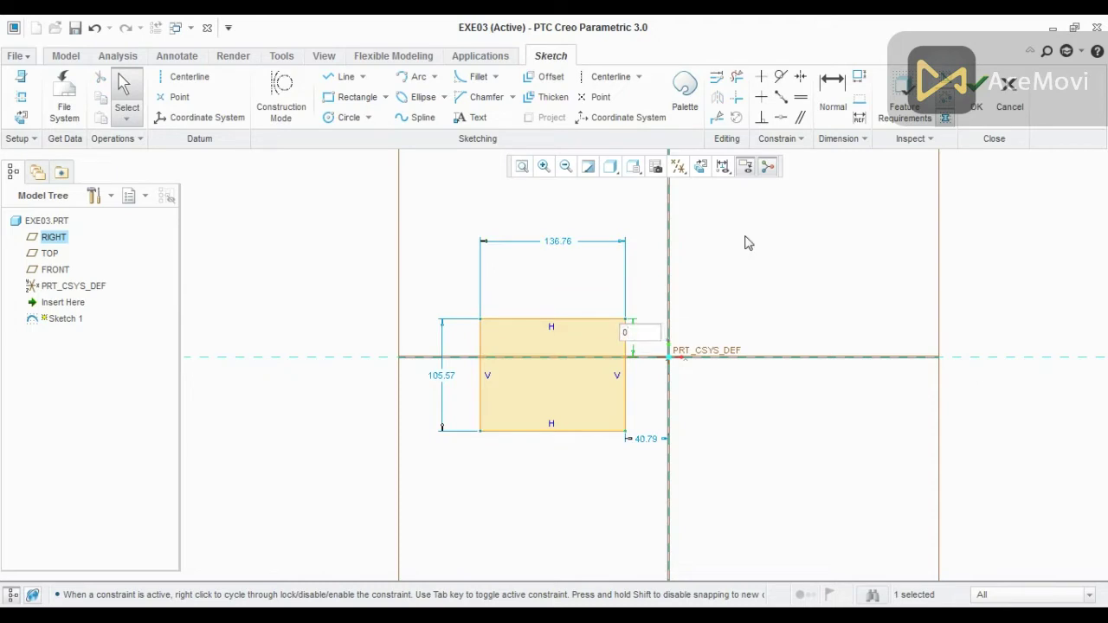
key(Return)
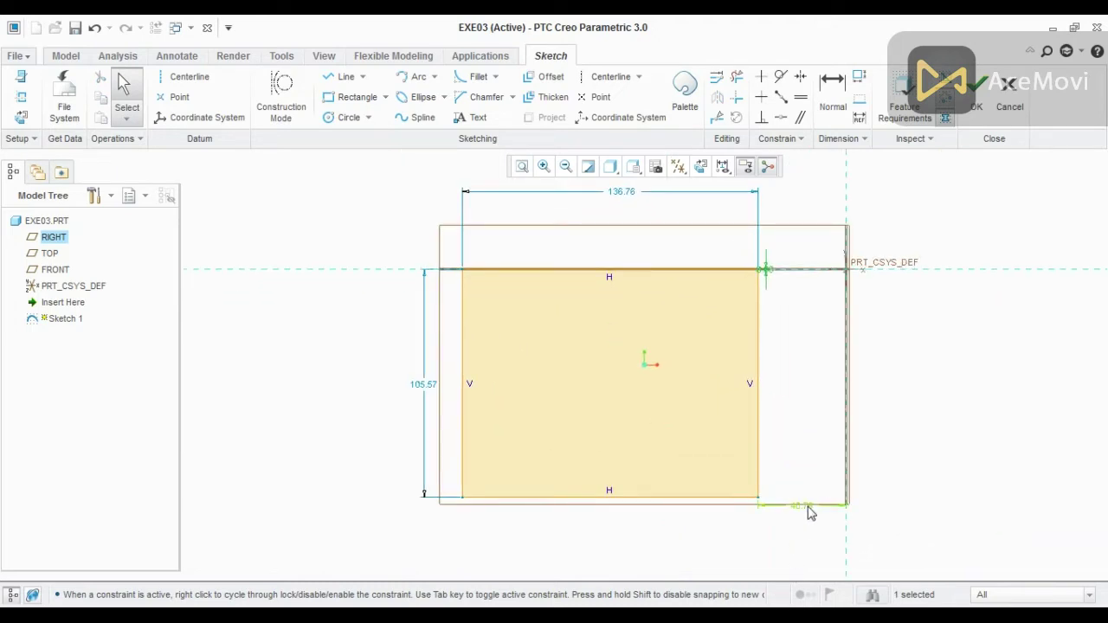
double_click(805, 507)
text(0)
key(Return)
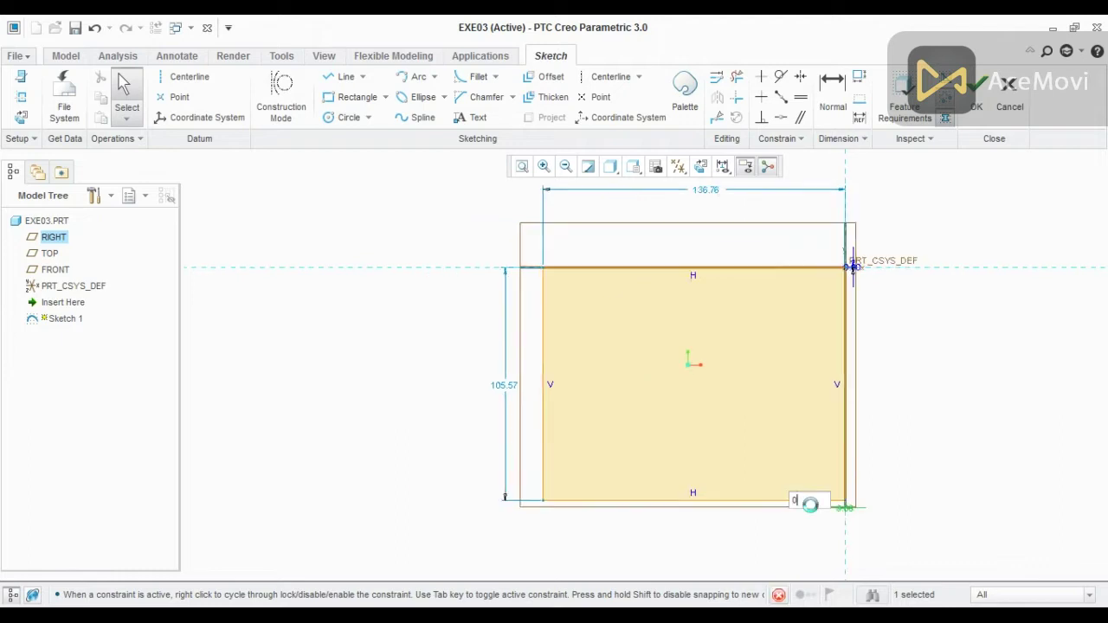
scroll(475, 322, up, 3)
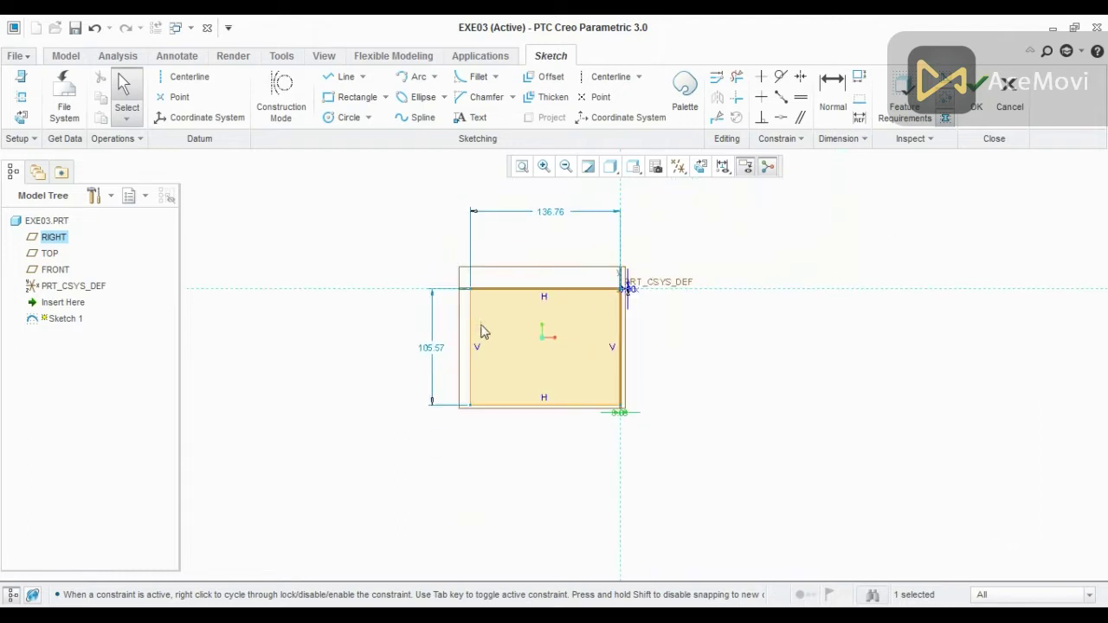
Check the isometric reference drawing and set the rectangle's horizontal dimension to 55
key(alt+Tab)
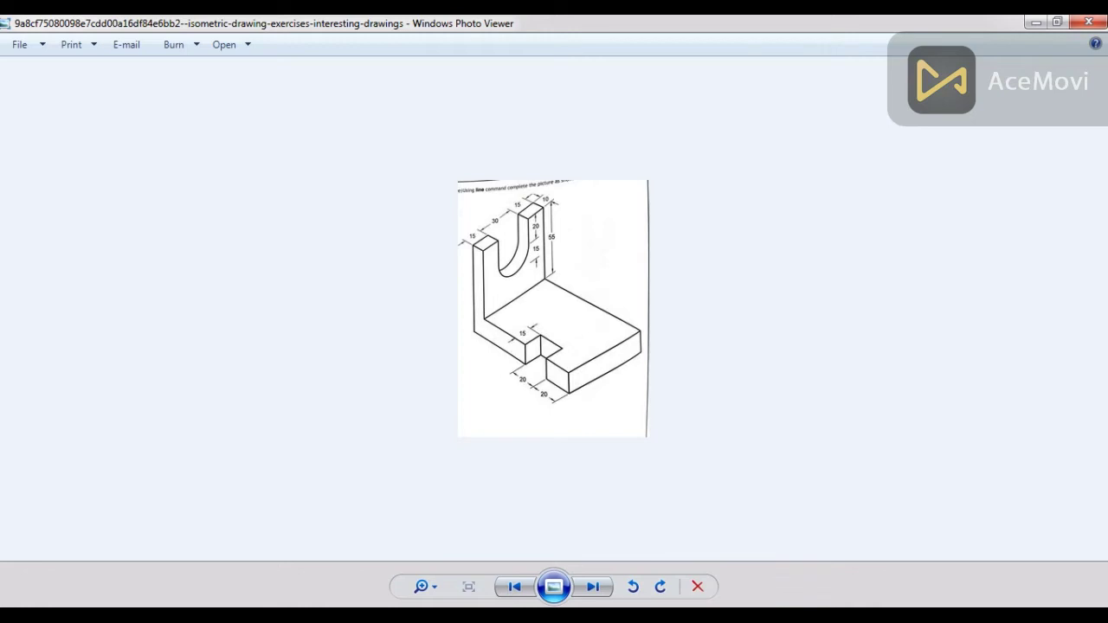
click(521, 616)
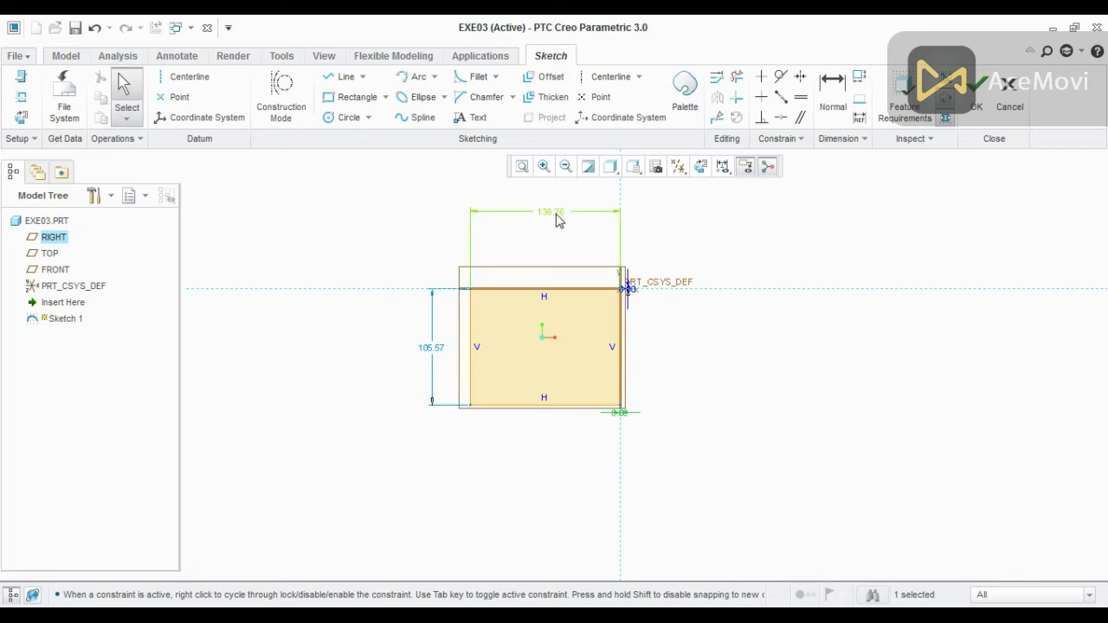
double_click(563, 217)
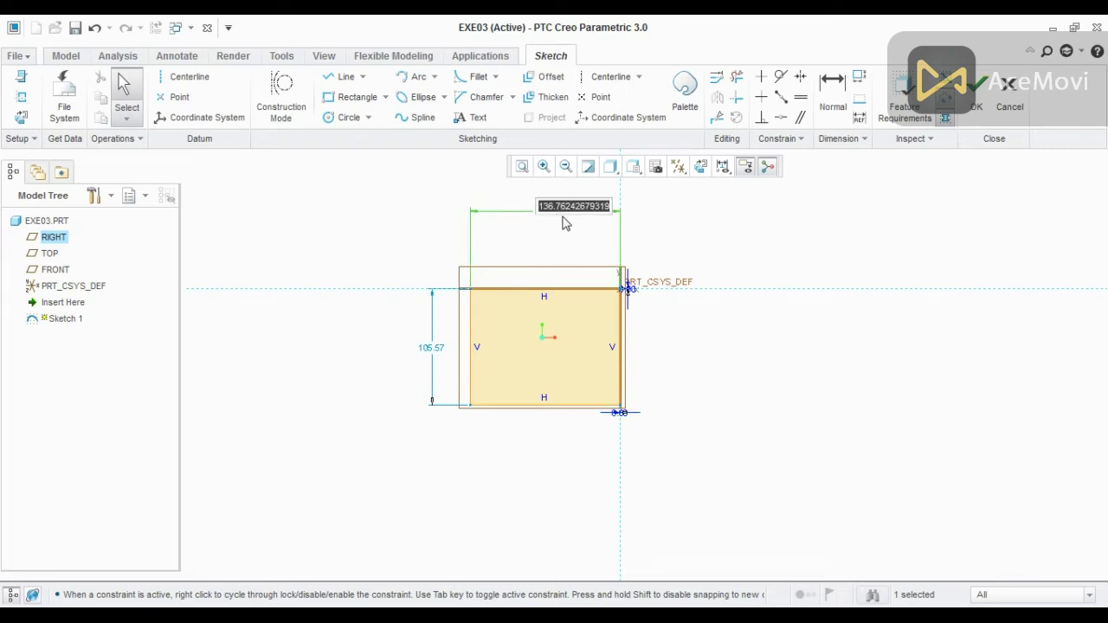
text(55)
key(Return)
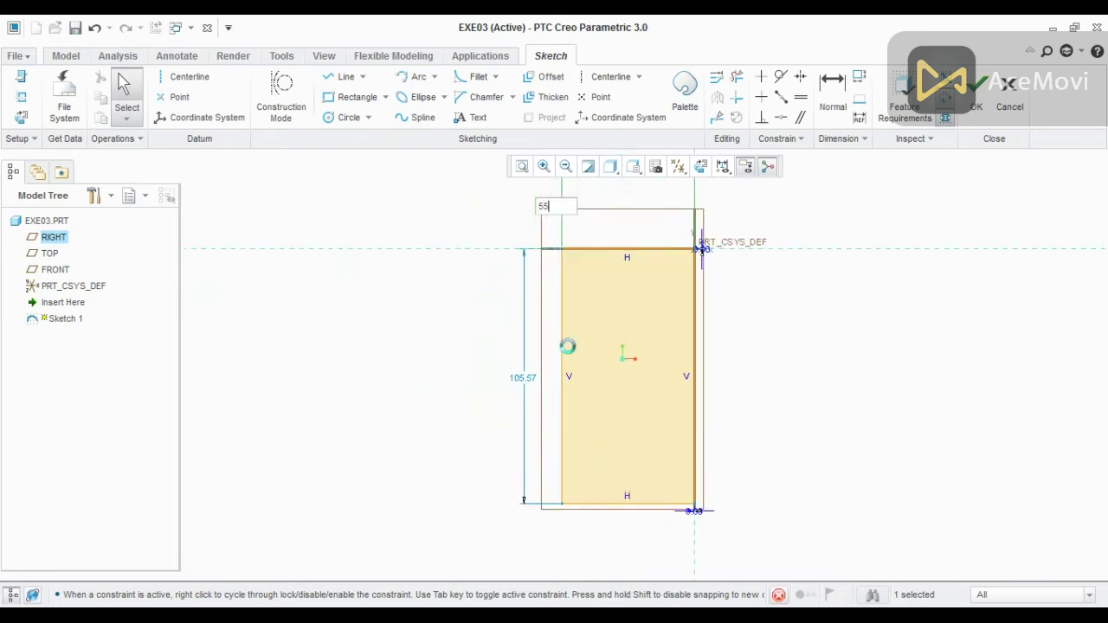
Set the rectangle's vertical dimension to 45
double_click(544, 388)
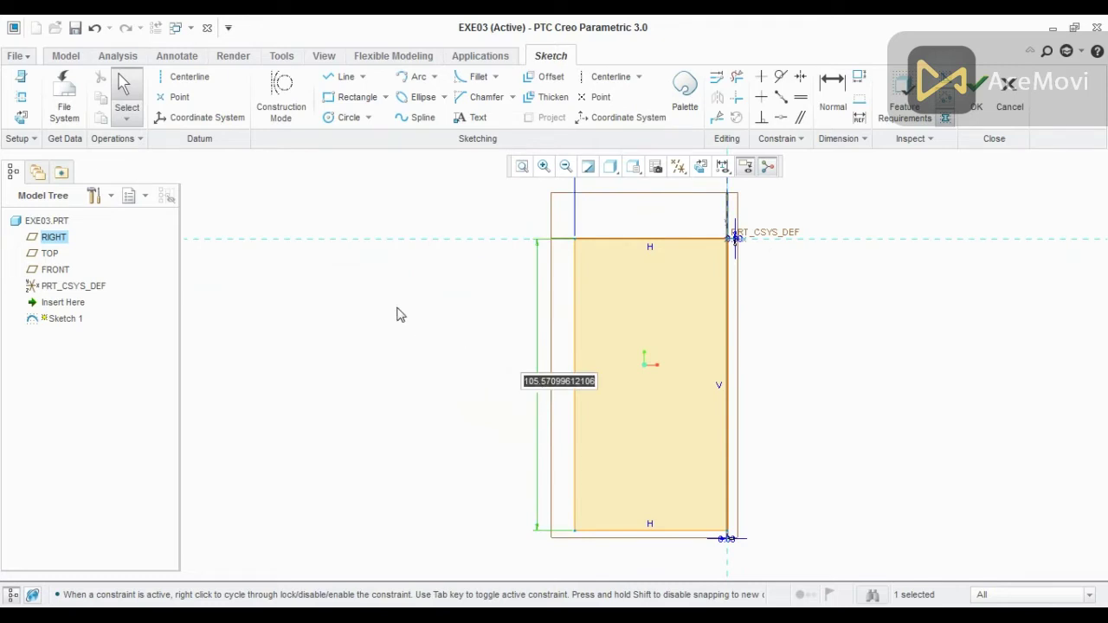
text(45)
key(Return)
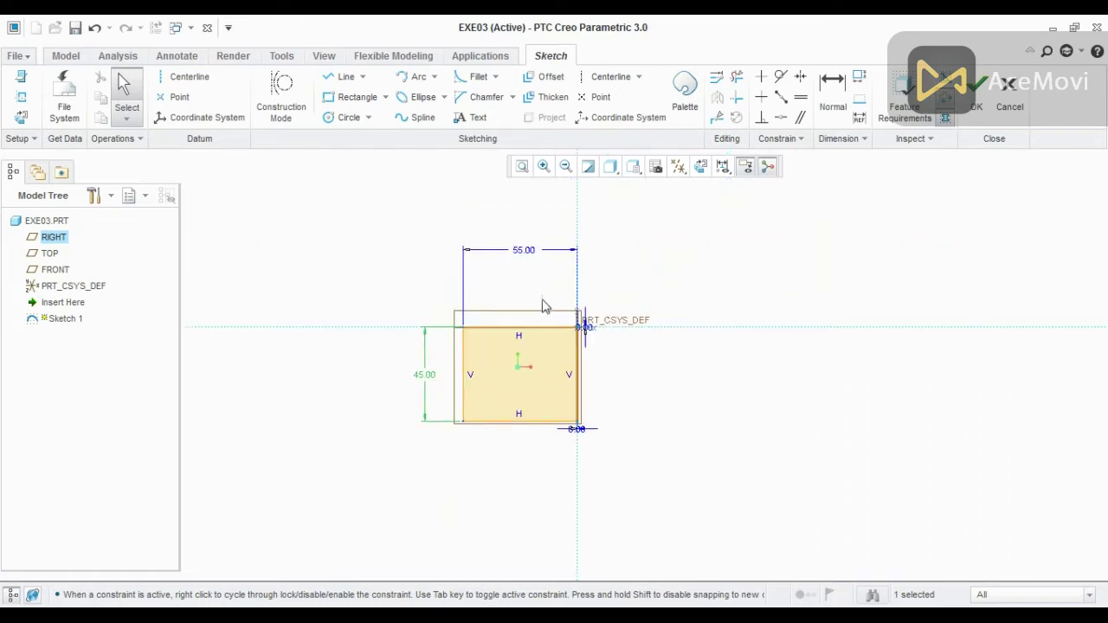
Check the plate's width on the reference drawing and set the rectangle's vertical dimension to 60
click(426, 615)
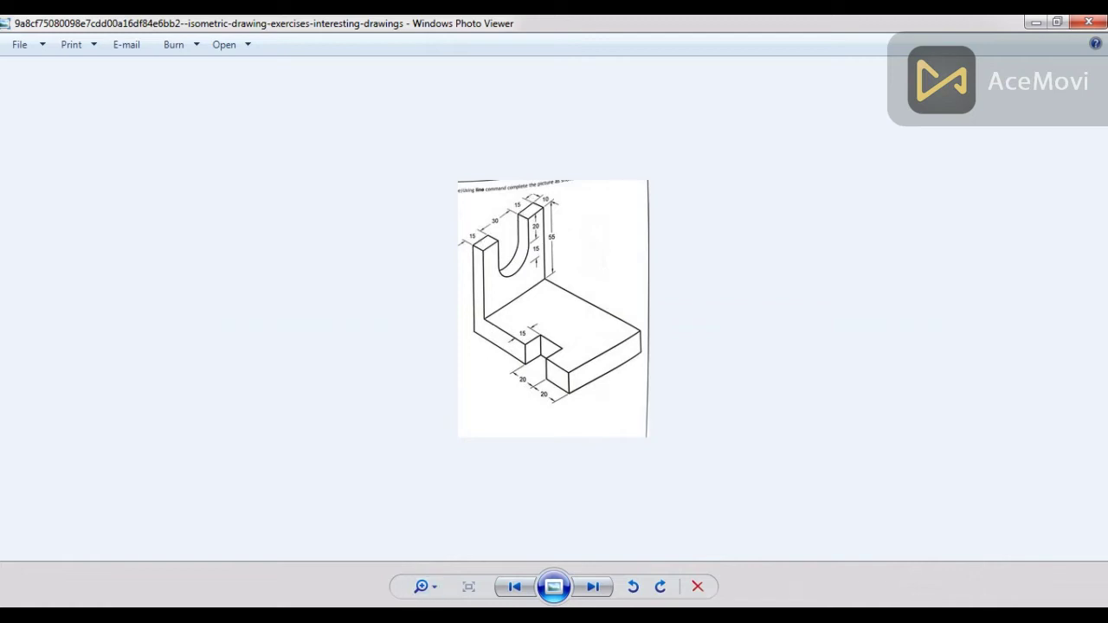
click(428, 616)
double_click(423, 378)
text(60)
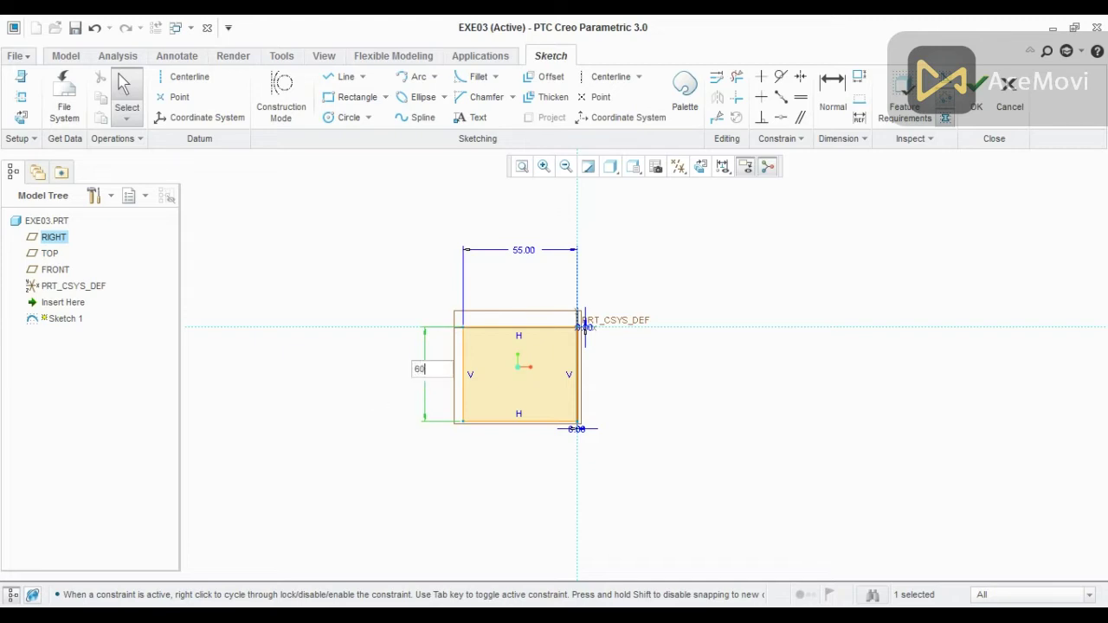
key(Return)
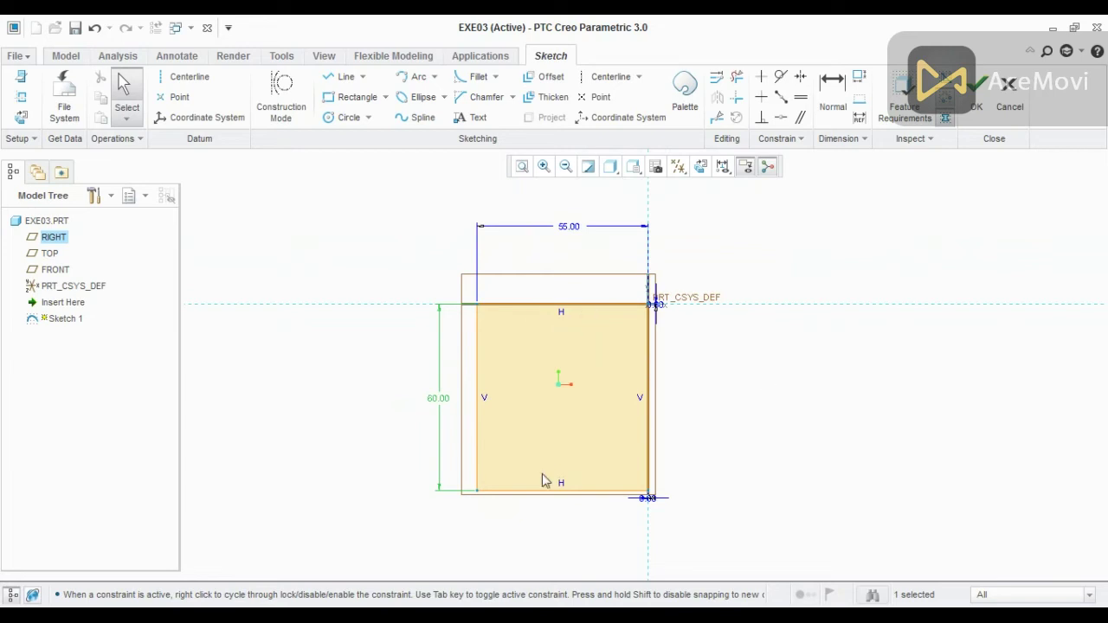
Draw a horizontal line across the rectangle joining the midpoints of its two vertical sides
mouse_move(373, 616)
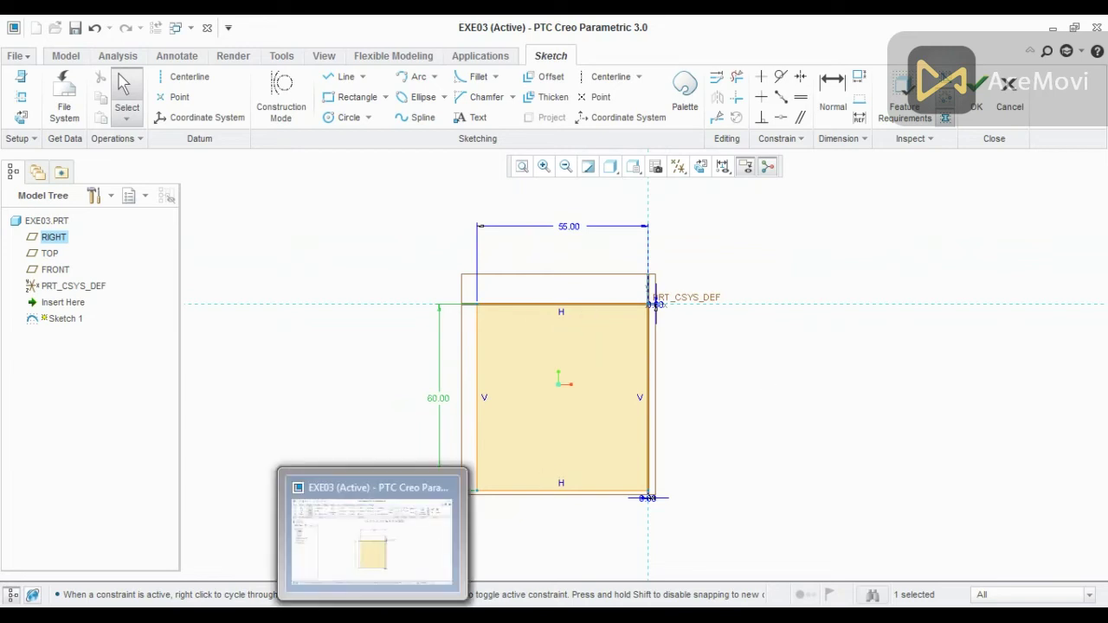
click(420, 616)
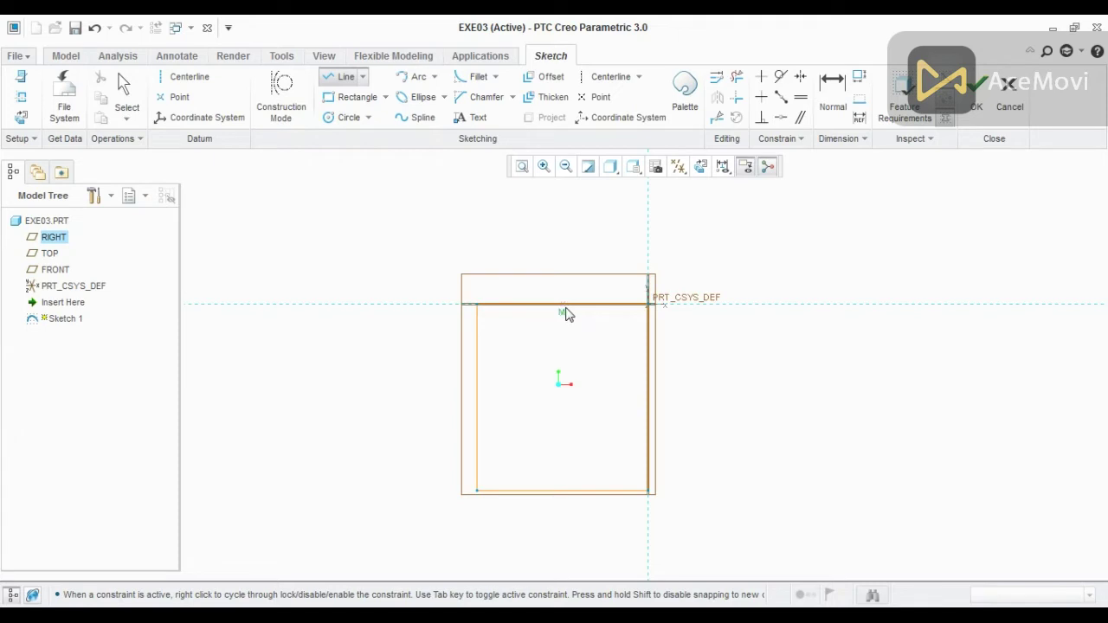
click(480, 398)
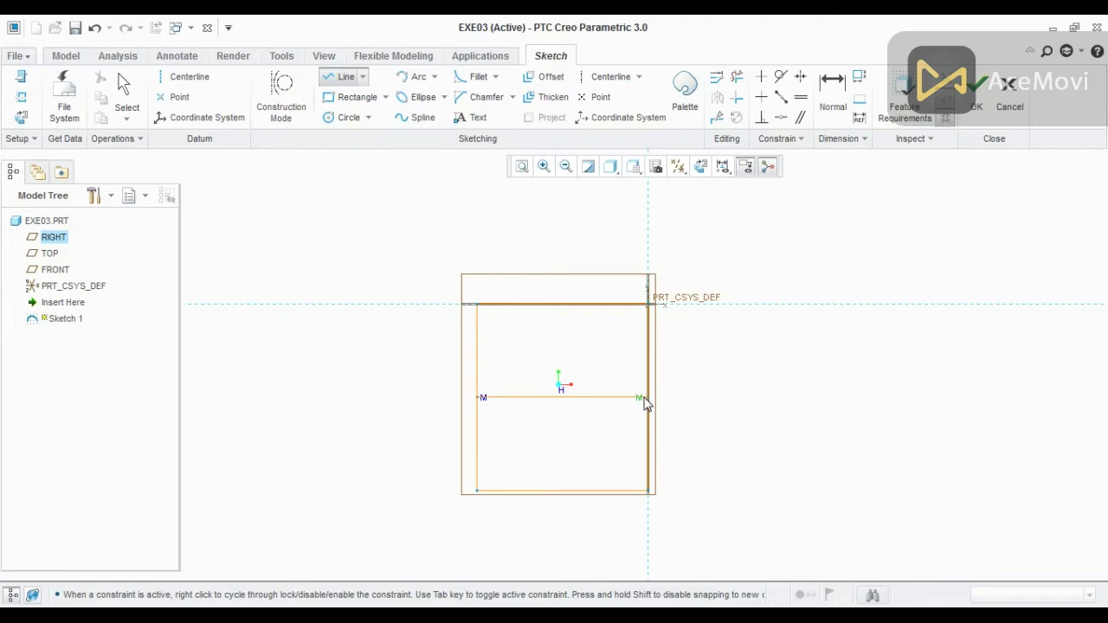
click(645, 399)
middle_click(777, 437)
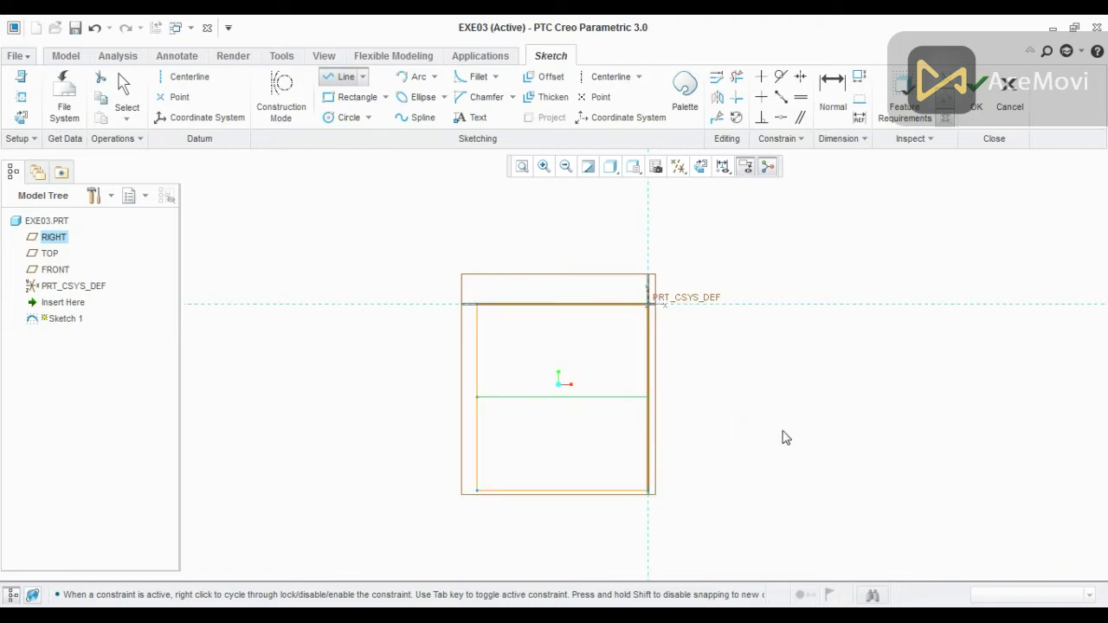
middle_click(747, 433)
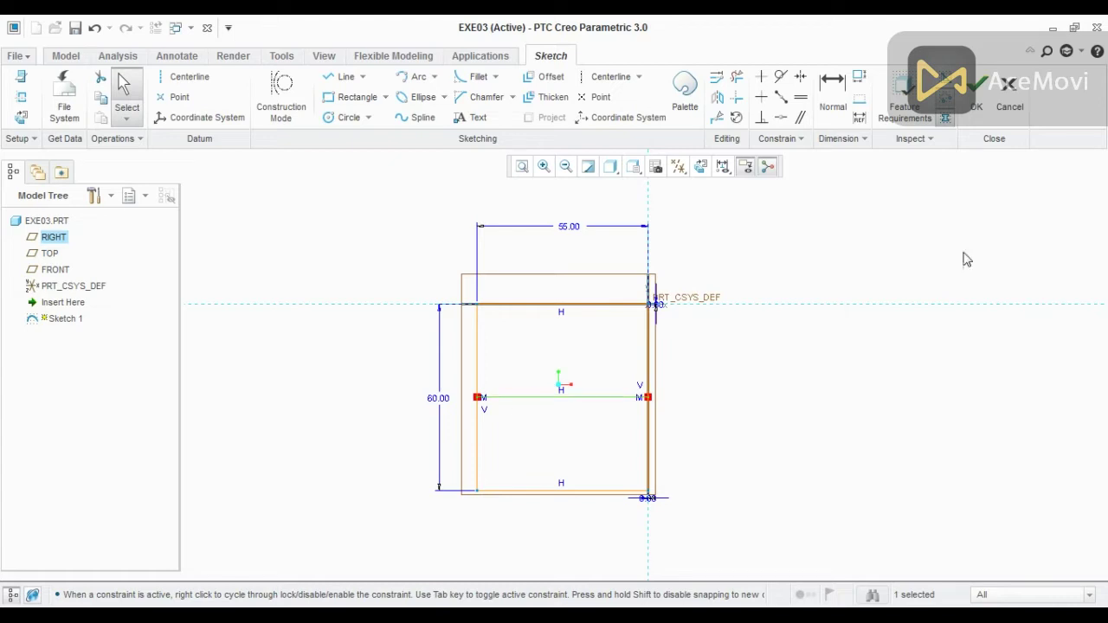
Offset the horizontal middle line by 15 below and by -15 above it
click(547, 77)
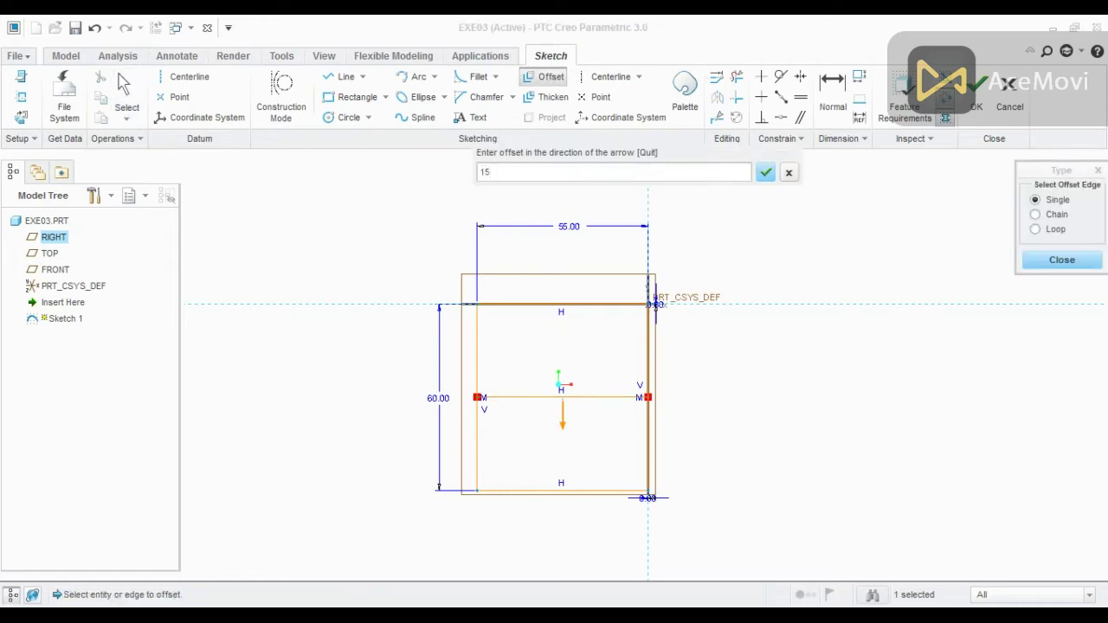
key(Return)
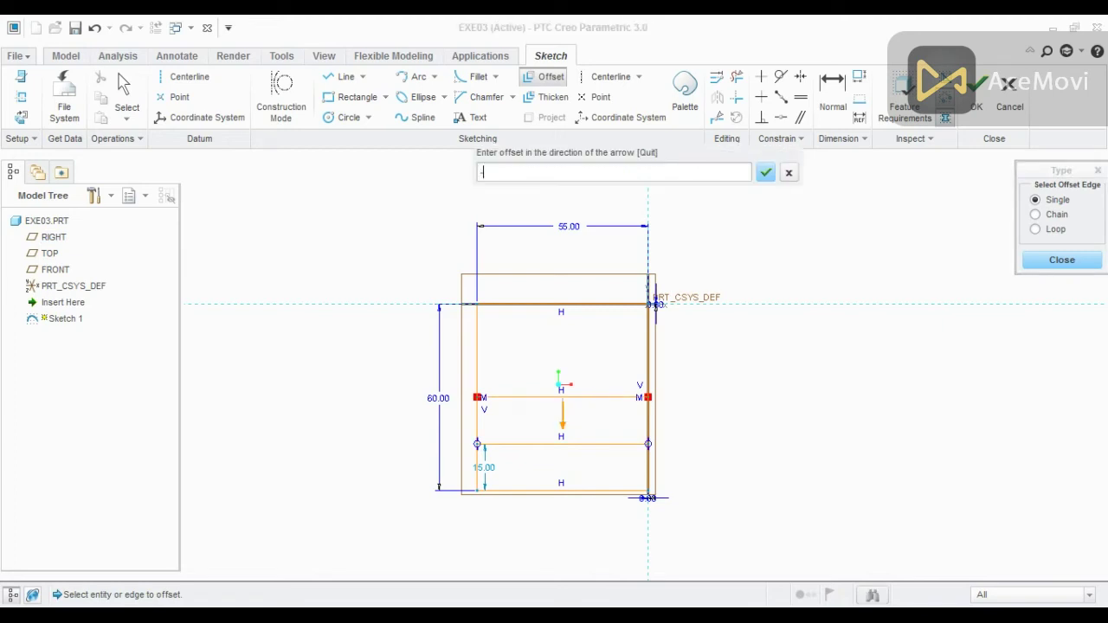
text(-15)
key(Return)
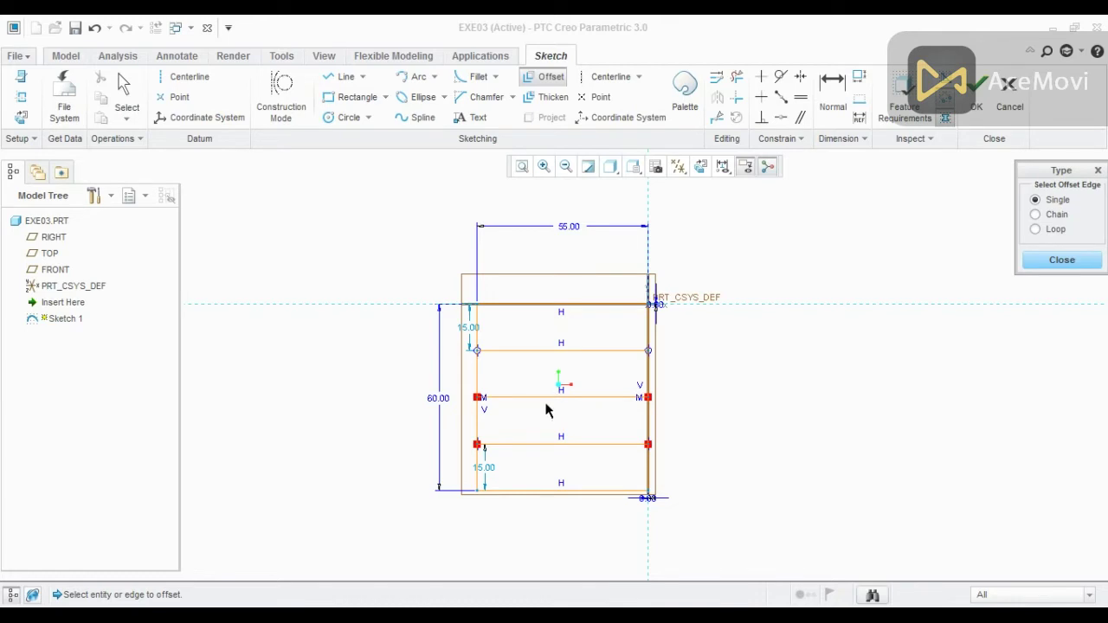
Following the reference drawing, offset the rectangle's left side 20 inward and offset the resulting vertical line another 15 in the same direction
click(477, 369)
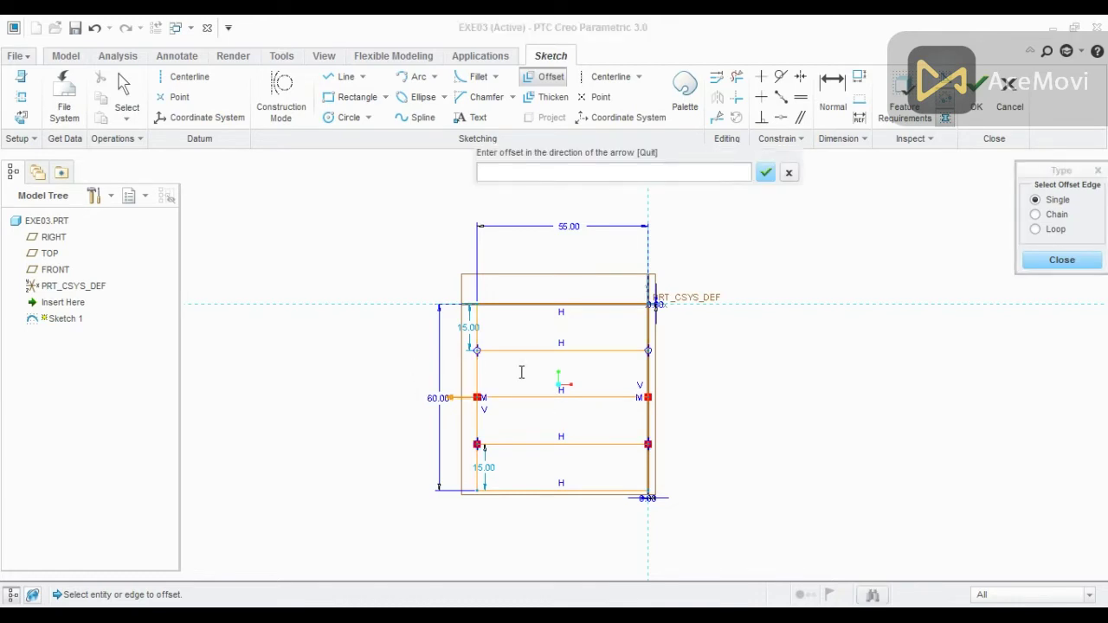
key(alt+Tab)
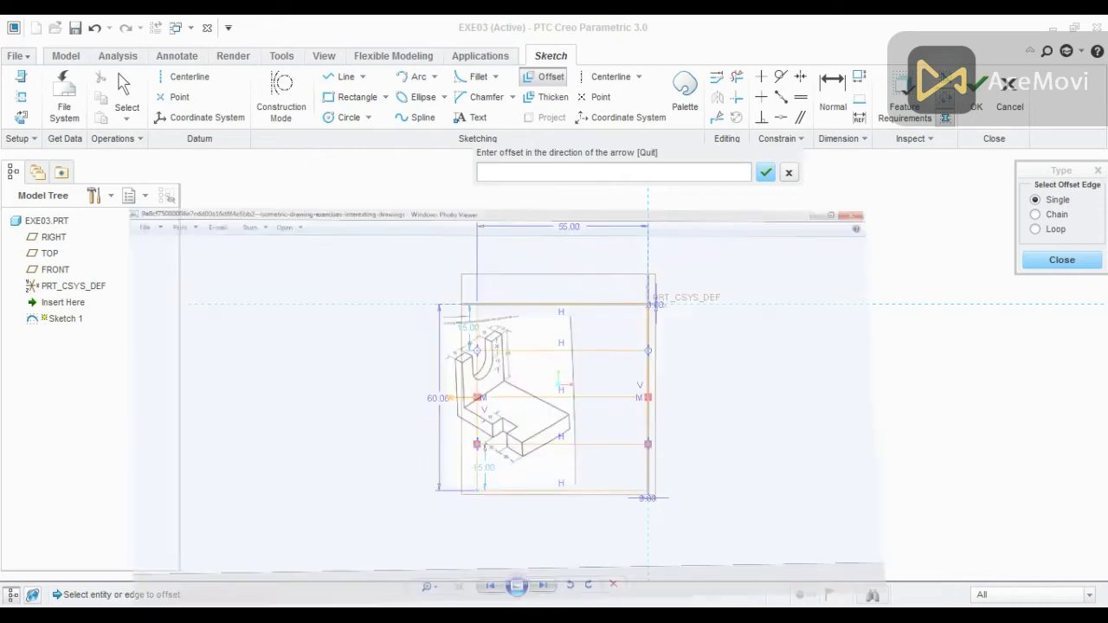
key(alt+Tab)
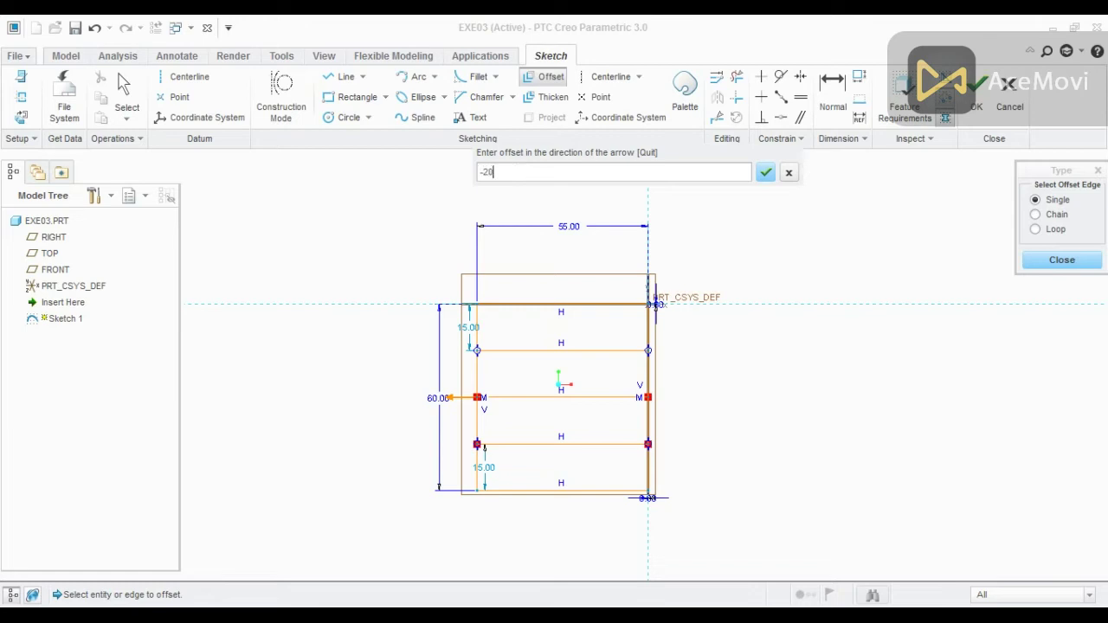
key(Return)
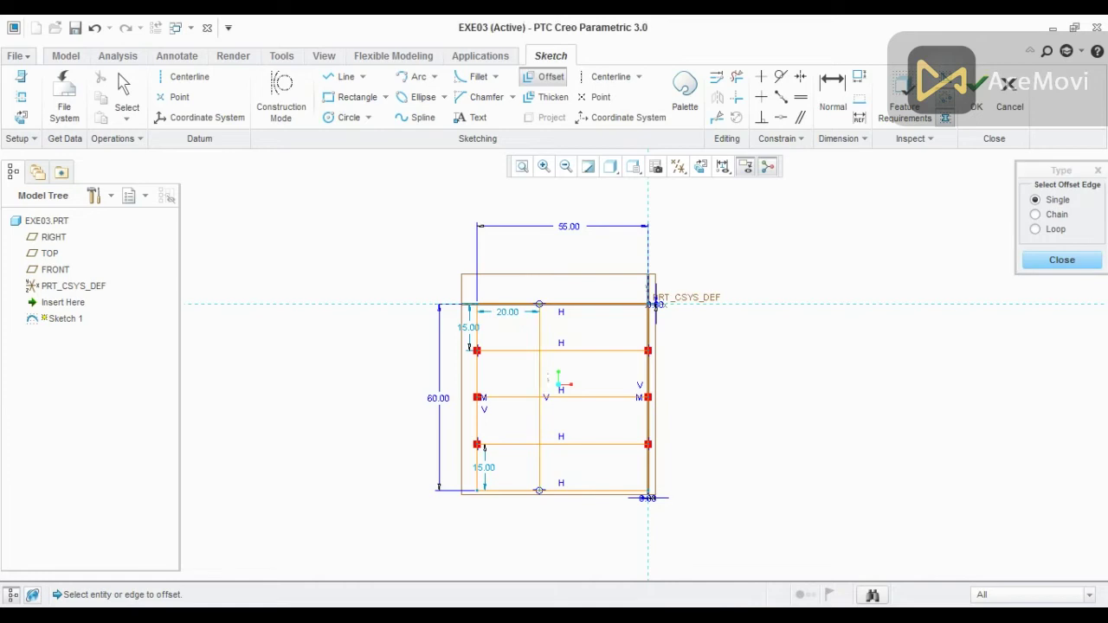
click(539, 397)
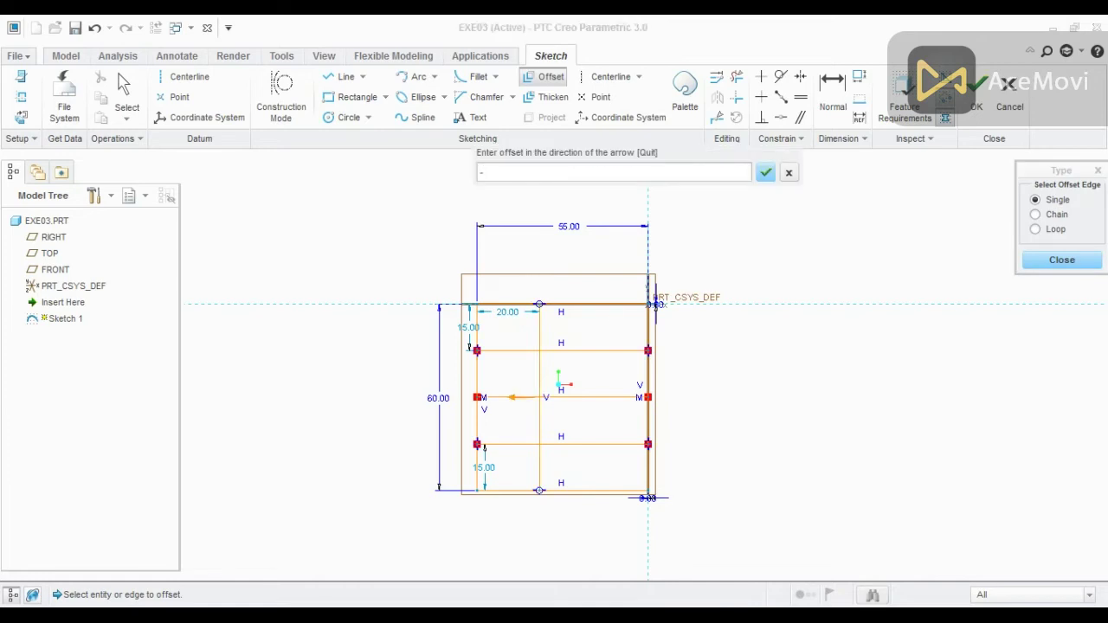
key(Return)
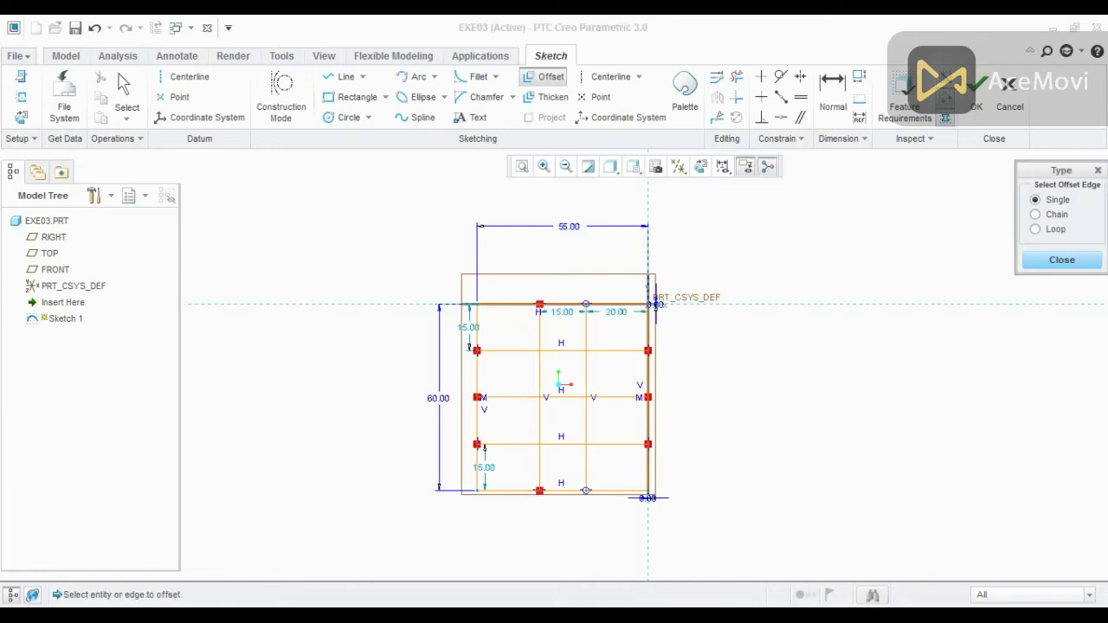
Draw a 15-radius circle centred where the horizontal middle line meets the vertical line 20 inside the left side, touching both offset horizontal lines
click(1061, 260)
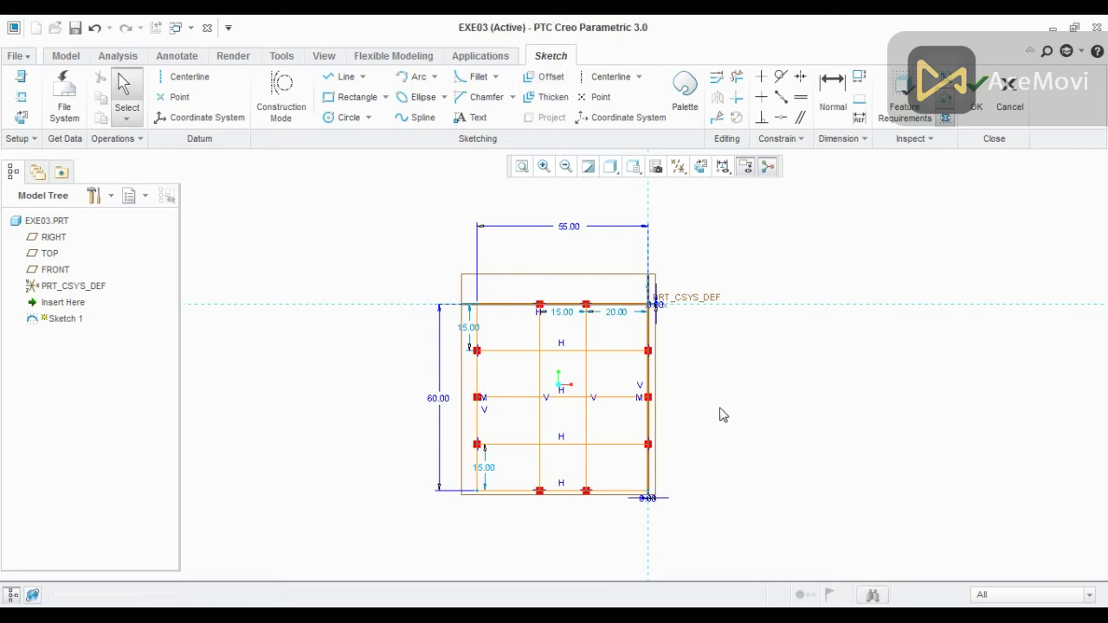
click(330, 122)
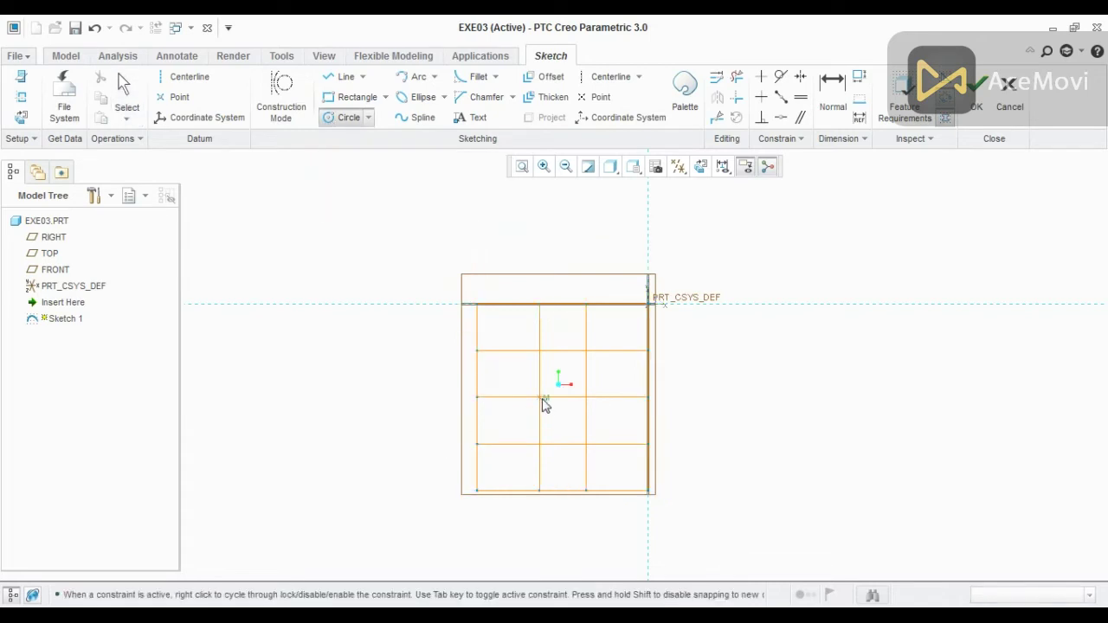
click(542, 397)
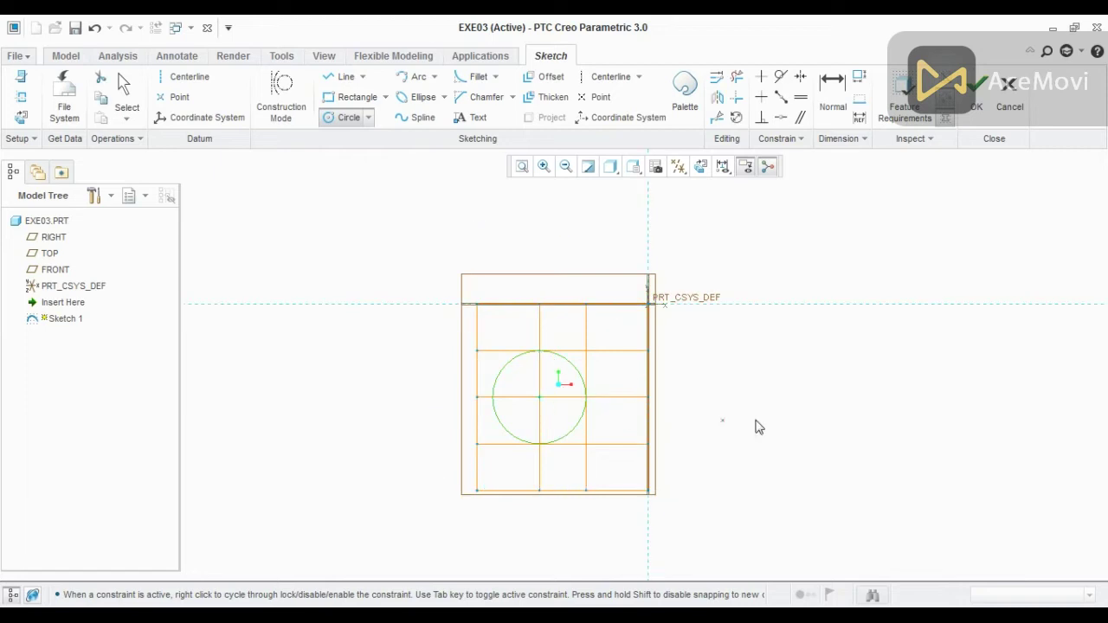
middle_click(774, 425)
Delete the vertical line tangent to the circle, and trim away the circle's left half and the horizontal segments beyond the remaining arc
click(587, 345)
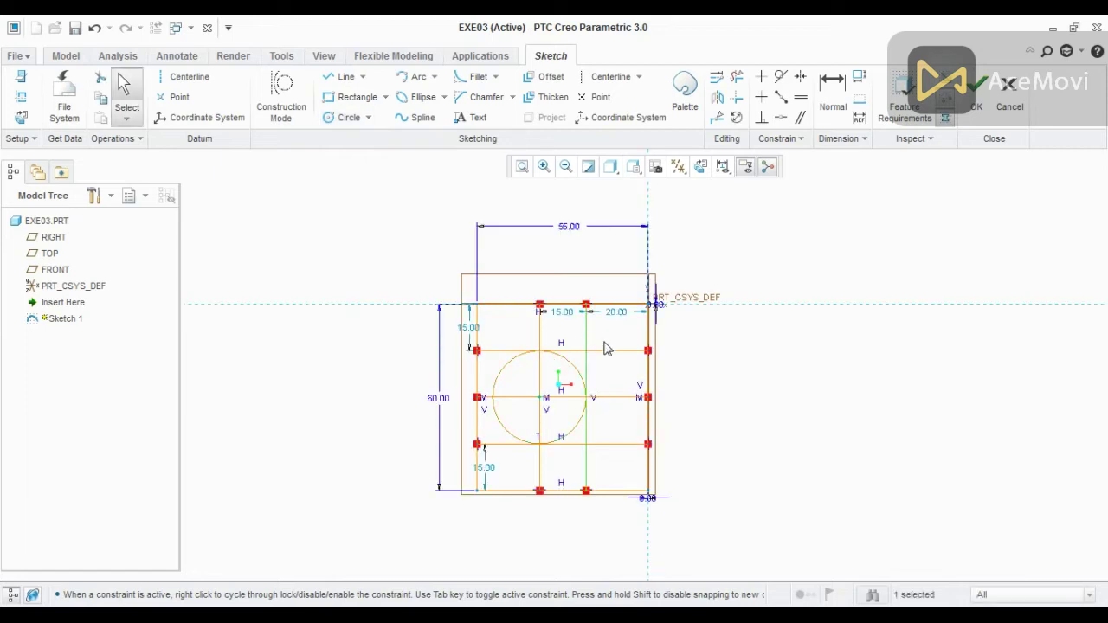
key(Delete)
click(600, 352)
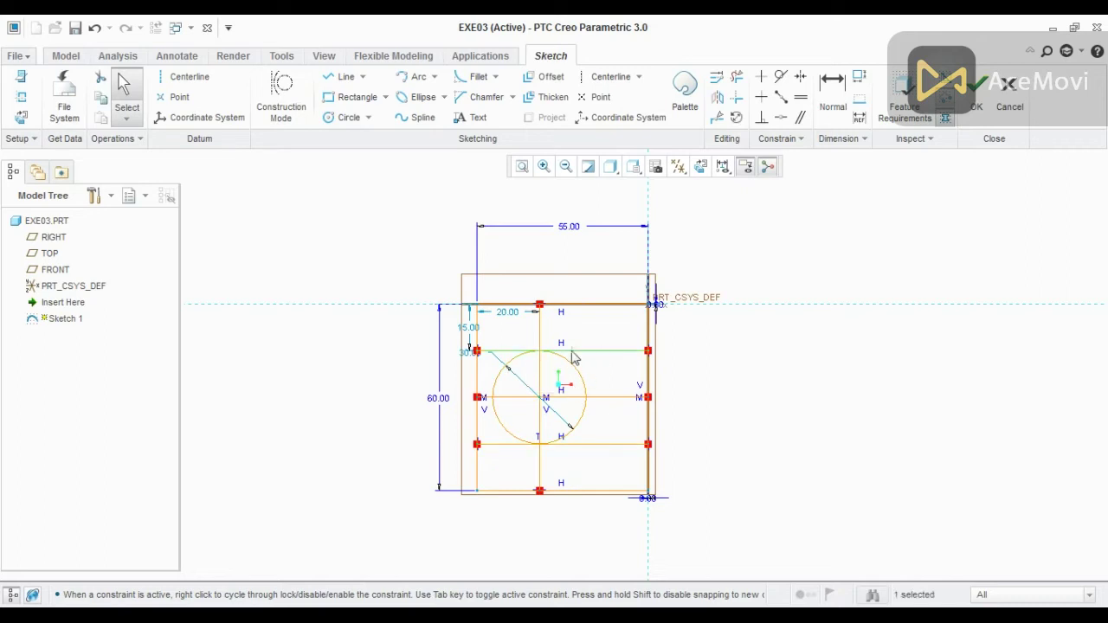
click(736, 76)
drag(506, 371, 505, 396)
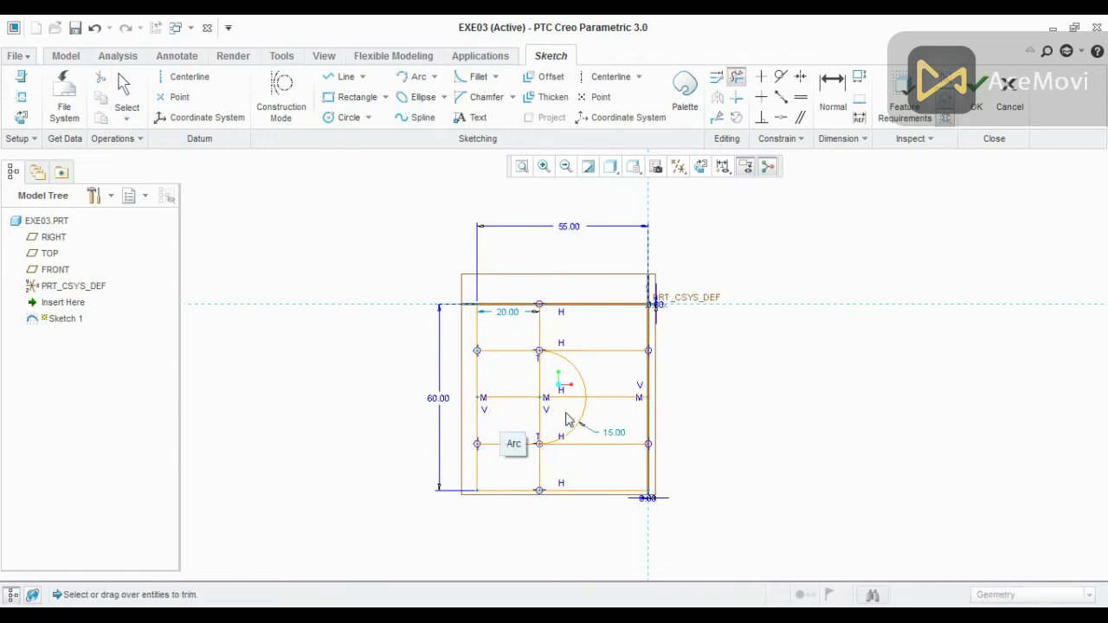
click(570, 351)
click(603, 445)
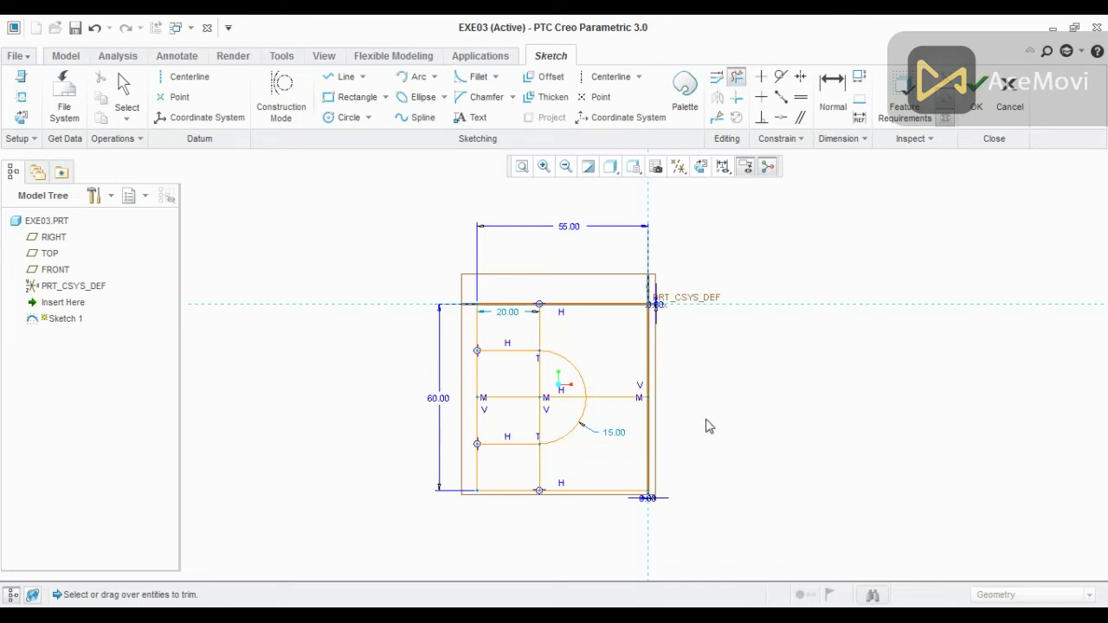
middle_click(708, 426)
Delete the middle horizontal and vertical guide lines and trim the rectangle's left side across the slot opening
click(634, 402)
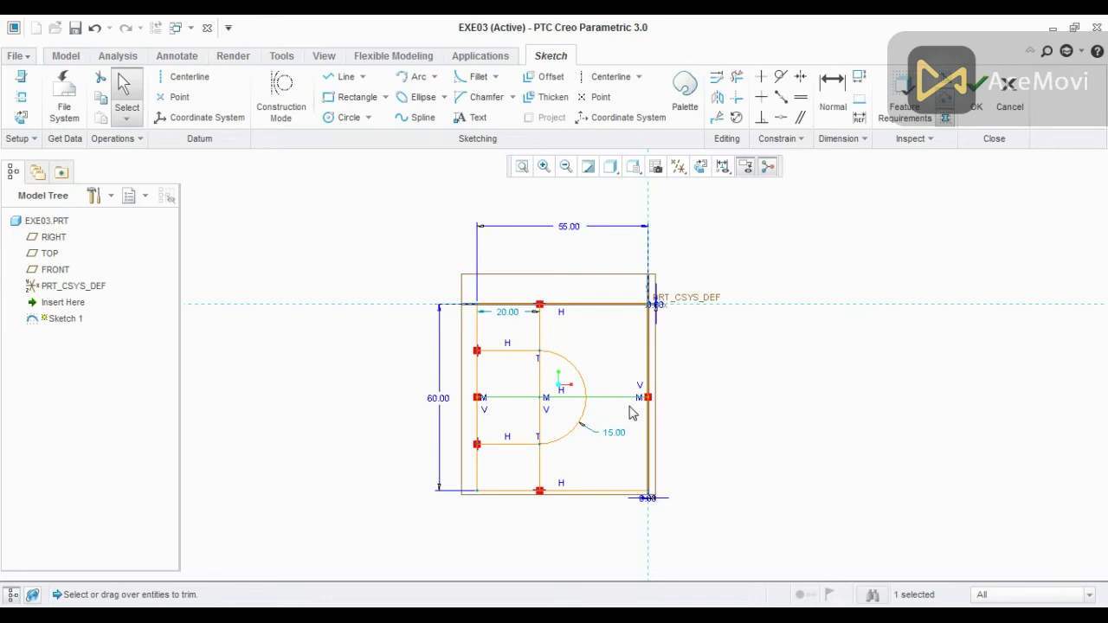
key(Delete)
click(540, 385)
key(Delete)
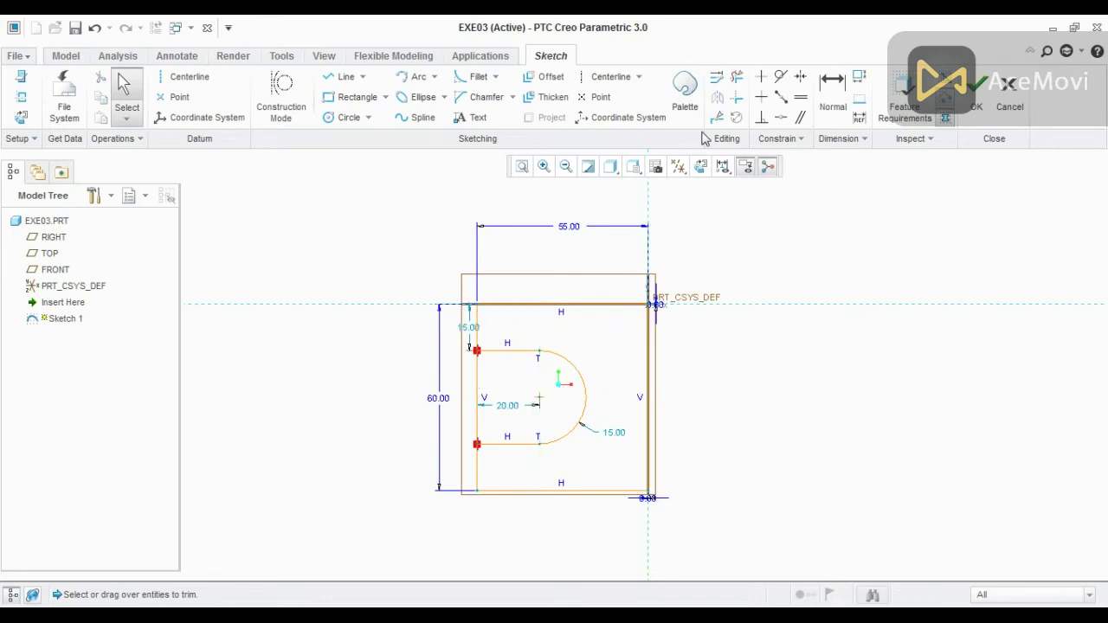
click(735, 83)
click(476, 386)
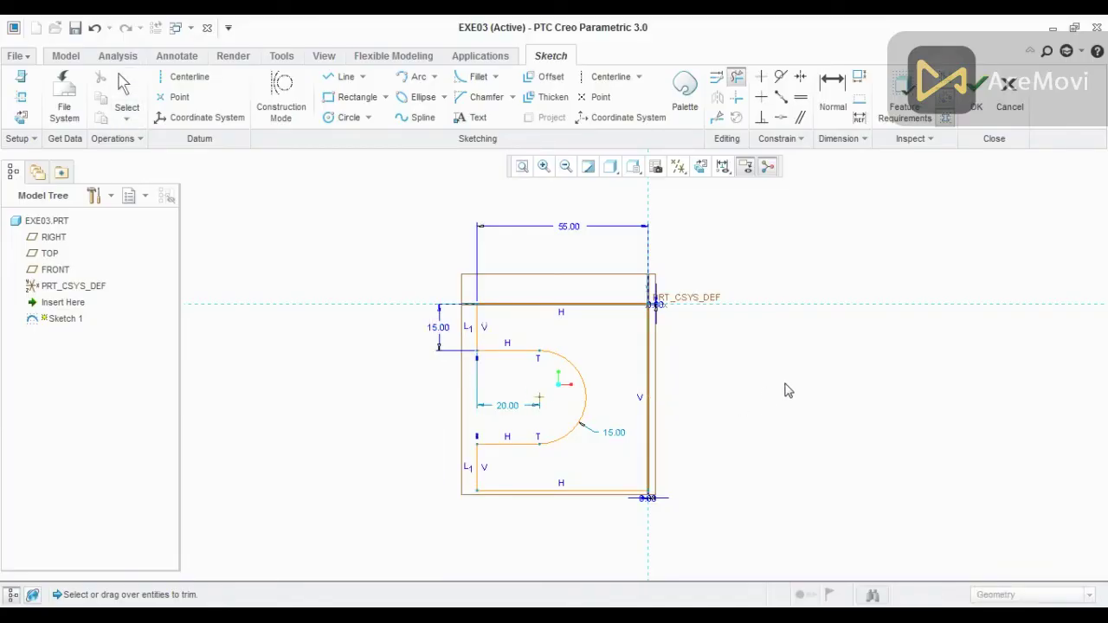
Compare the slotted plate profile with the isometric reference drawing and finish the sketch
click(451, 616)
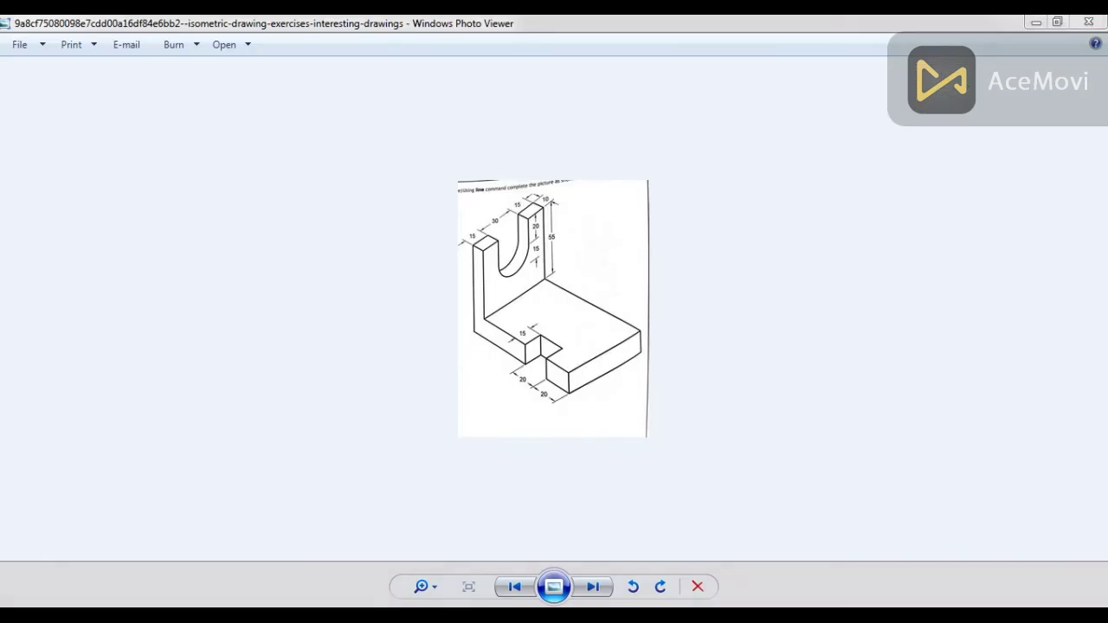
key(alt+Tab)
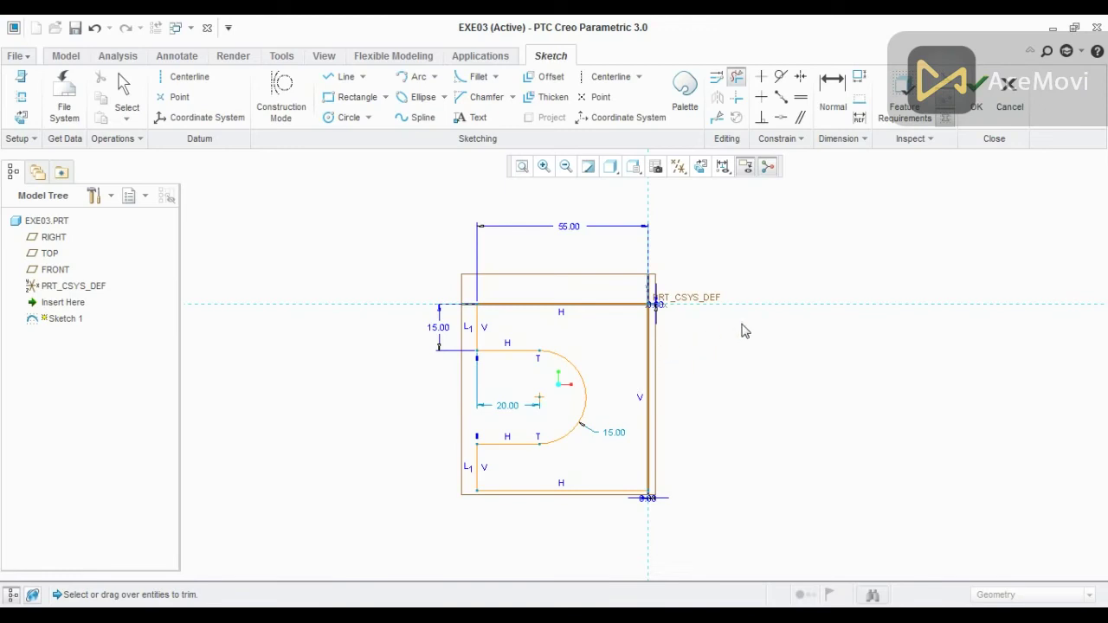
click(977, 91)
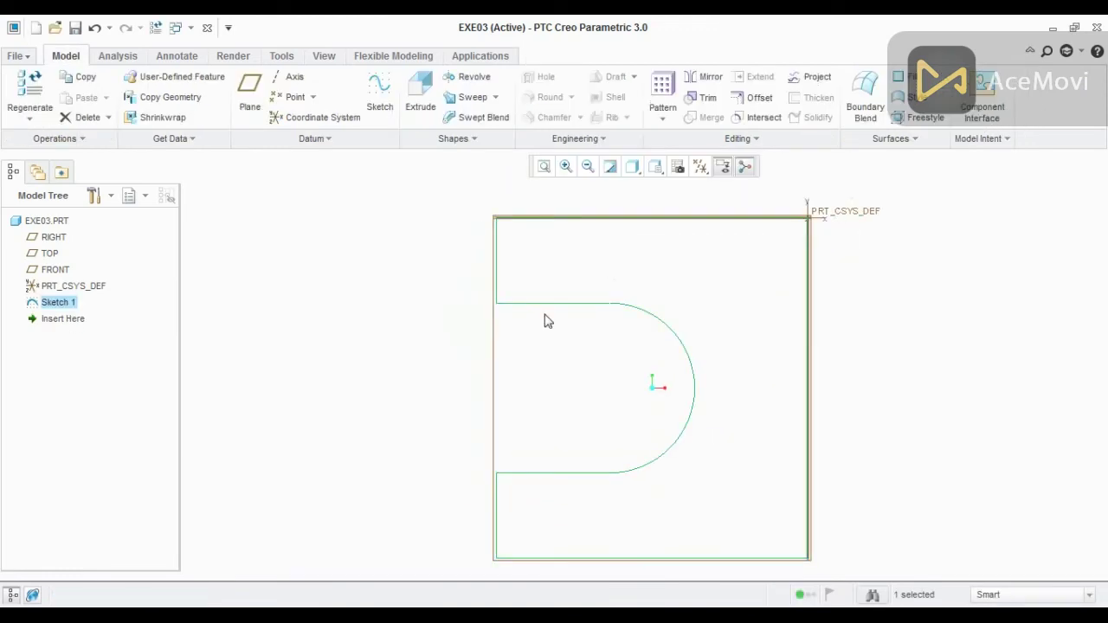
Check the plate's thickness on the reference drawing and extrude the slotted profile to a depth of 10
click(421, 102)
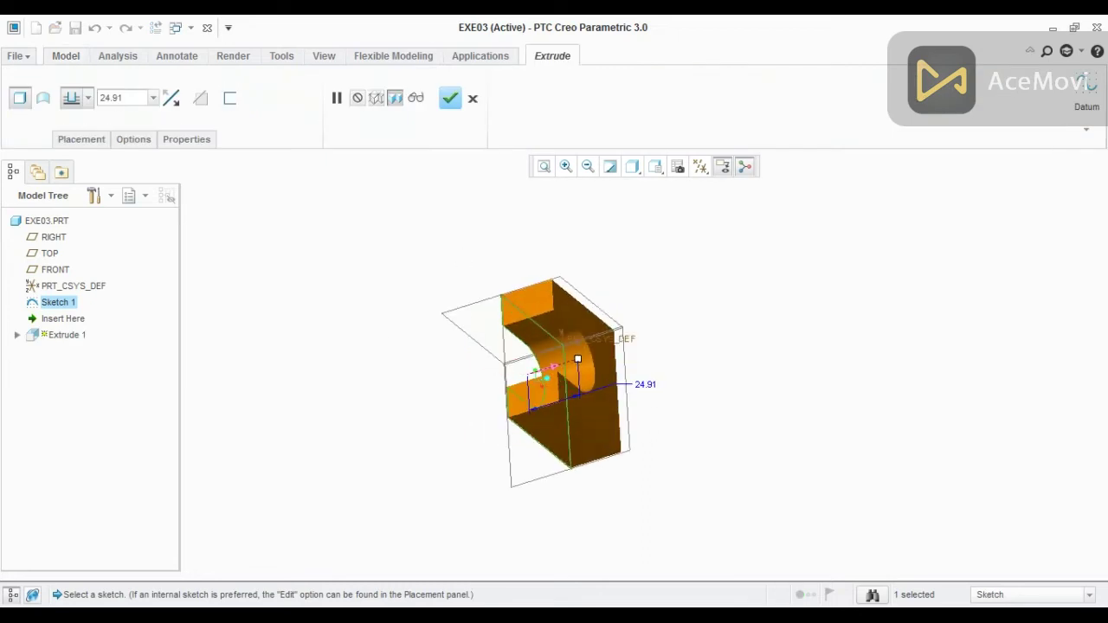
key(alt+Tab)
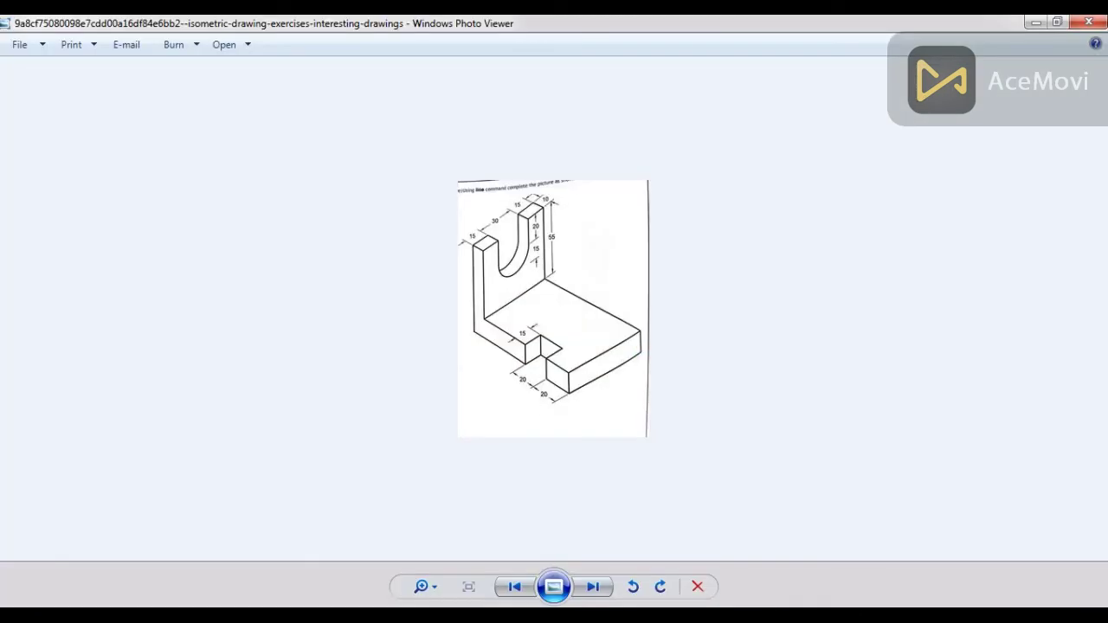
key(alt+Tab)
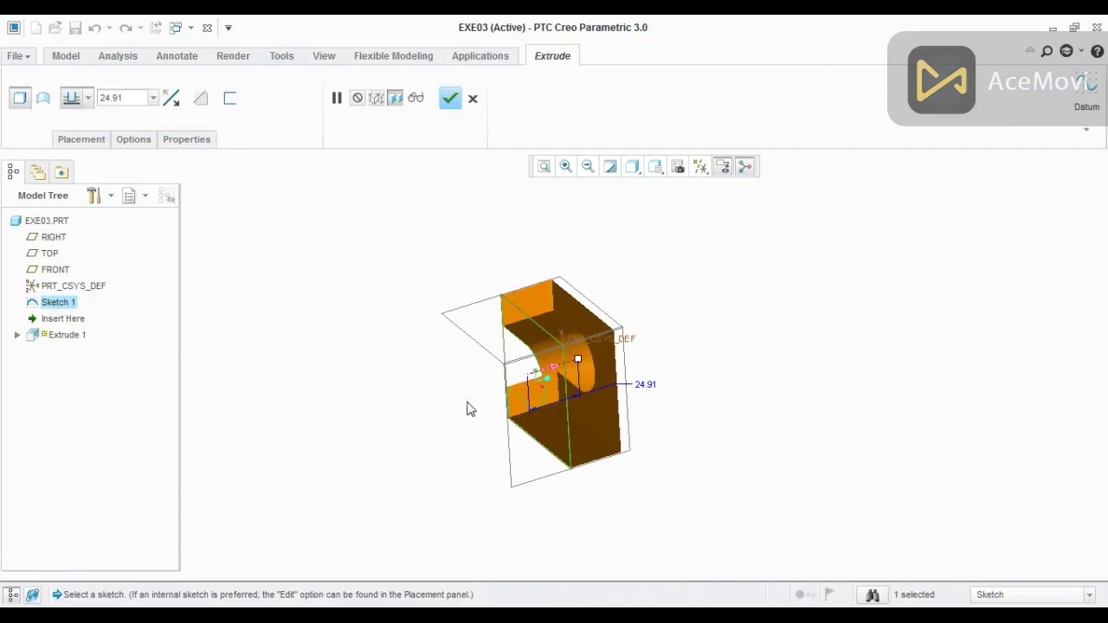
click(142, 100)
text(10)
key(Return)
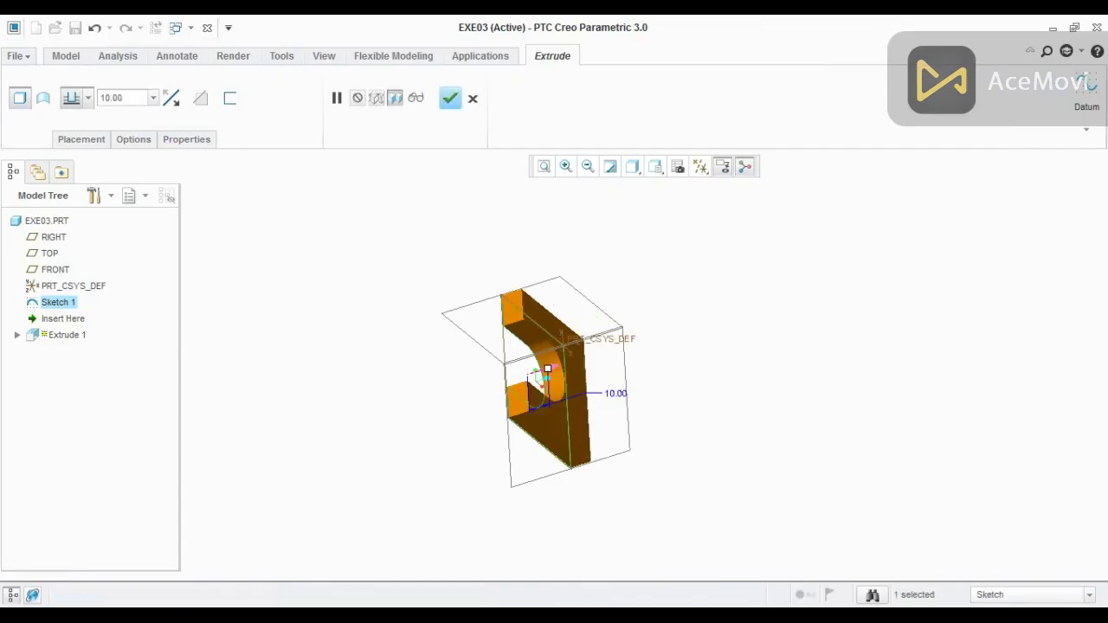
click(450, 98)
Create a datum plane on the plate's bottom face, opposite the slot opening, with an offset of 0
middle_drag(487, 448, 563, 544)
scroll(583, 435, down, 2)
scroll(580, 357, up, 1)
scroll(524, 440, down, 3)
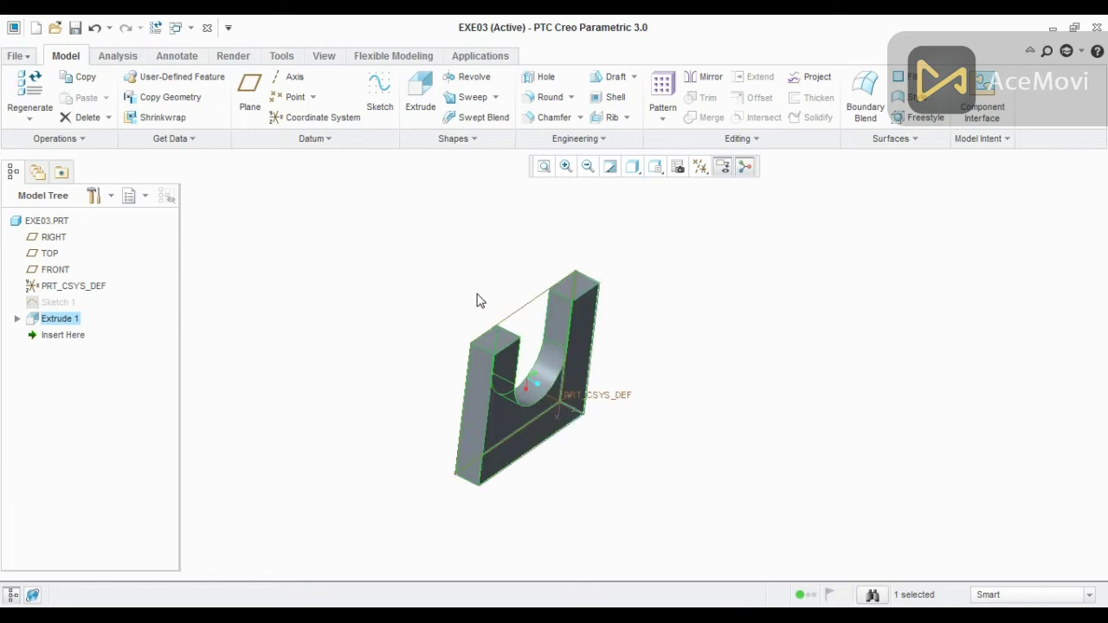
scroll(484, 425, up, 1)
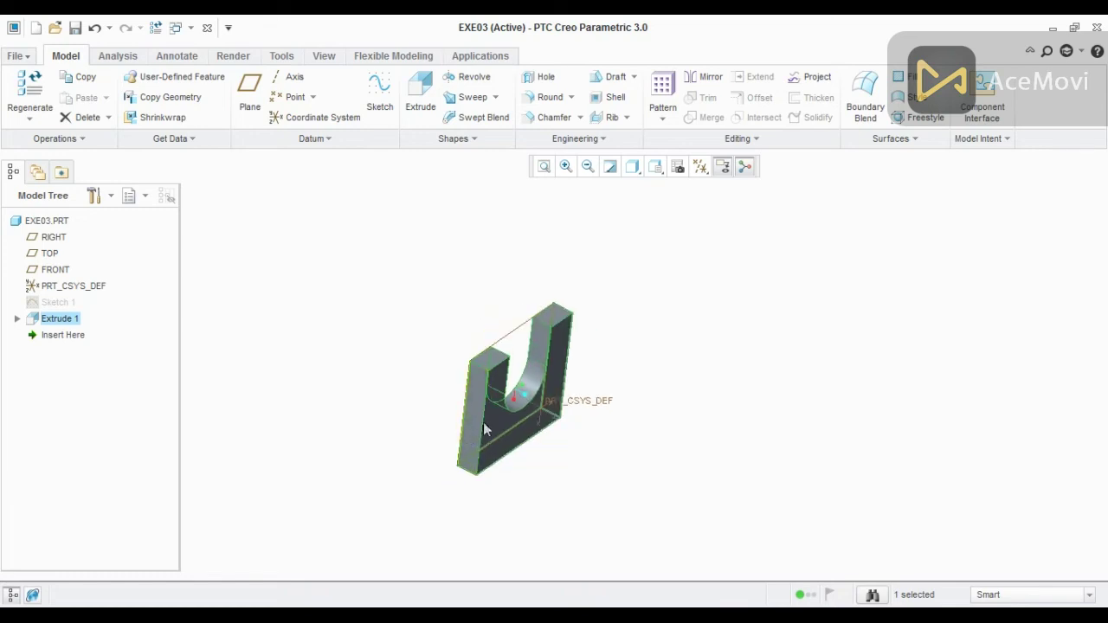
middle_drag(511, 482, 501, 426)
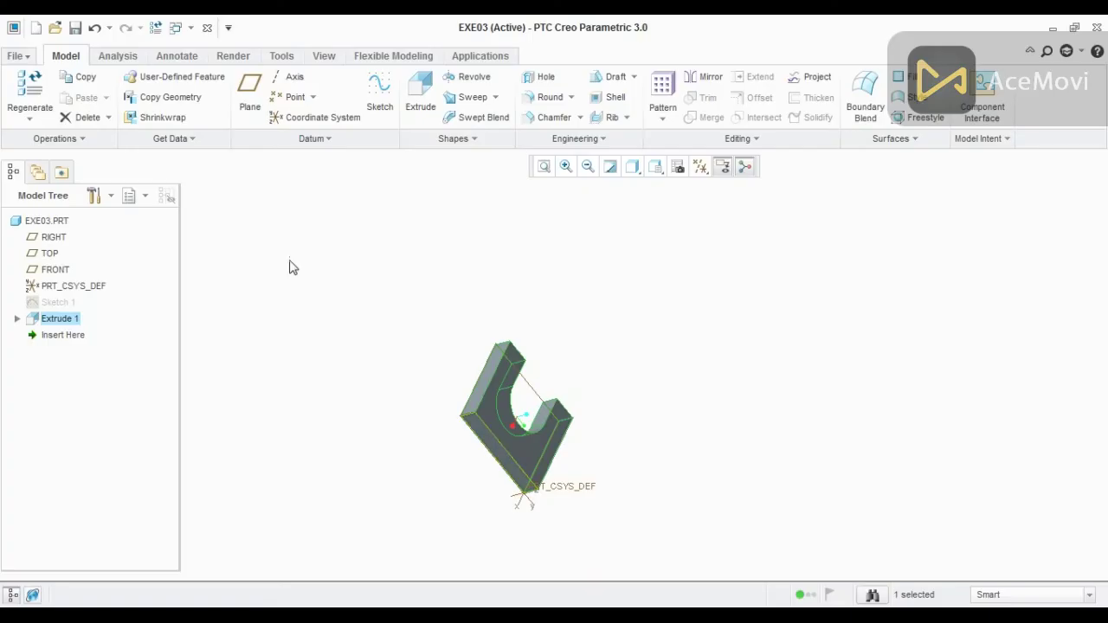
click(294, 265)
click(251, 94)
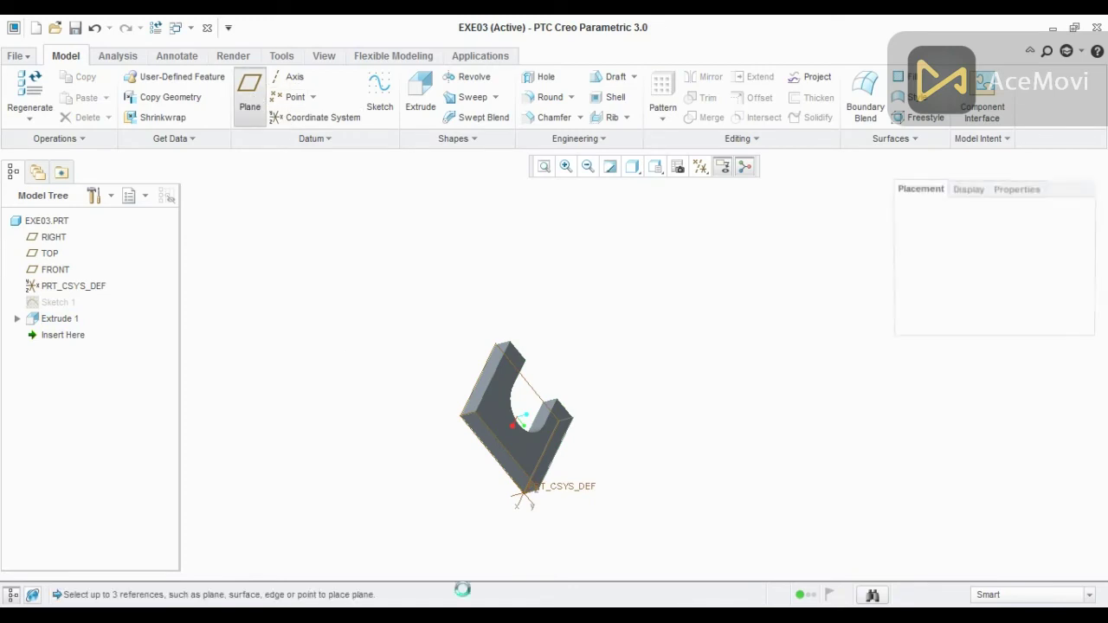
click(507, 465)
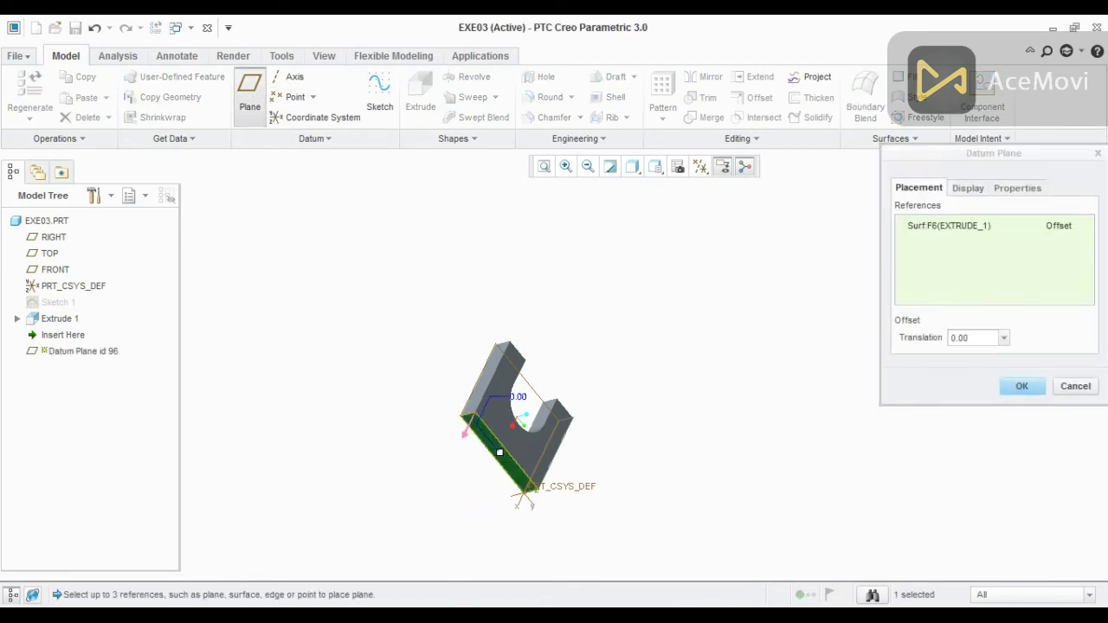
click(1020, 388)
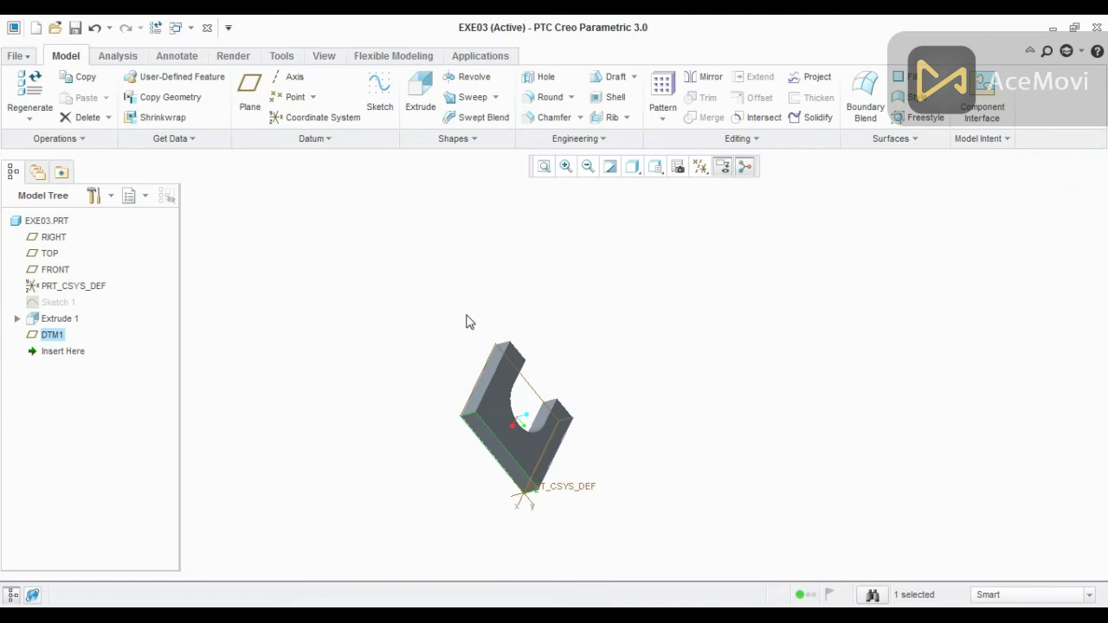
Start a sketch on the new datum plane and orient the view parallel to the sketch plane
middle_drag(483, 245, 462, 305)
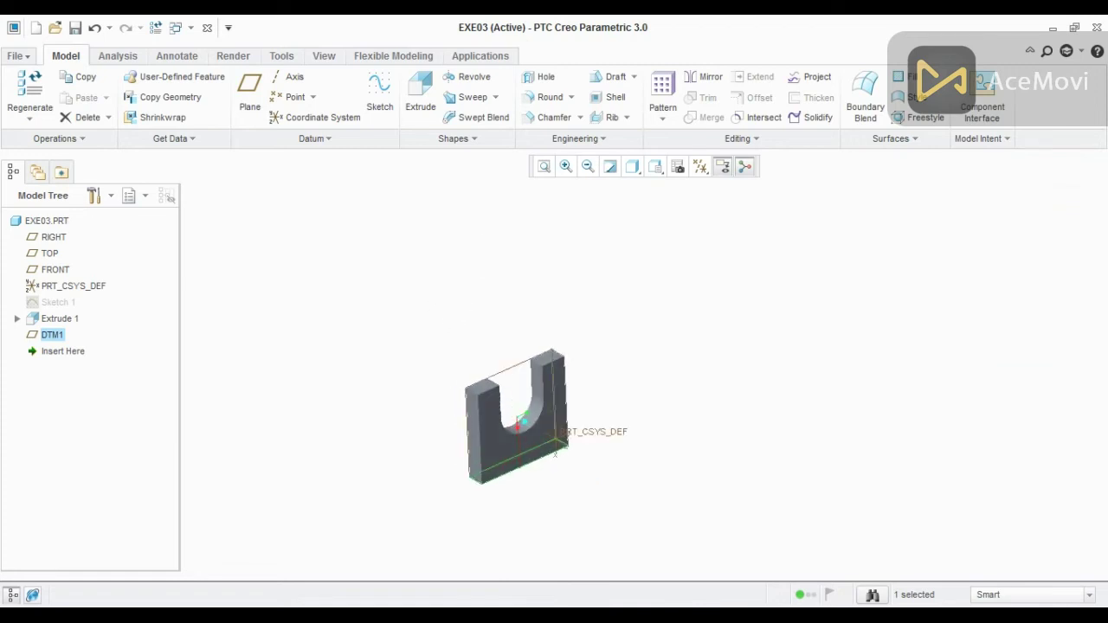
click(386, 109)
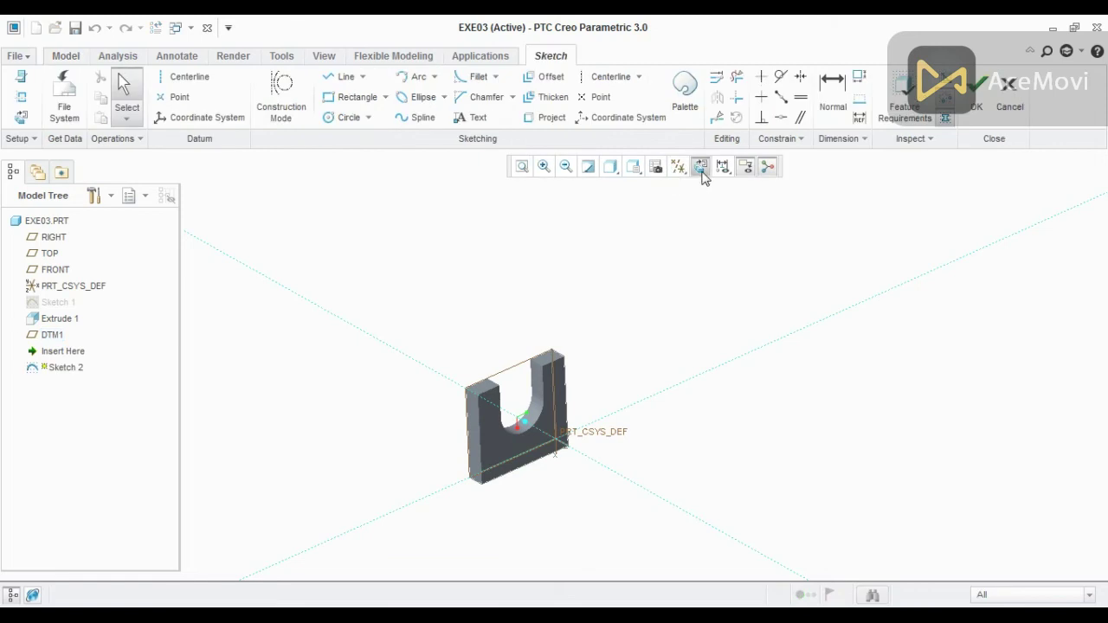
click(699, 166)
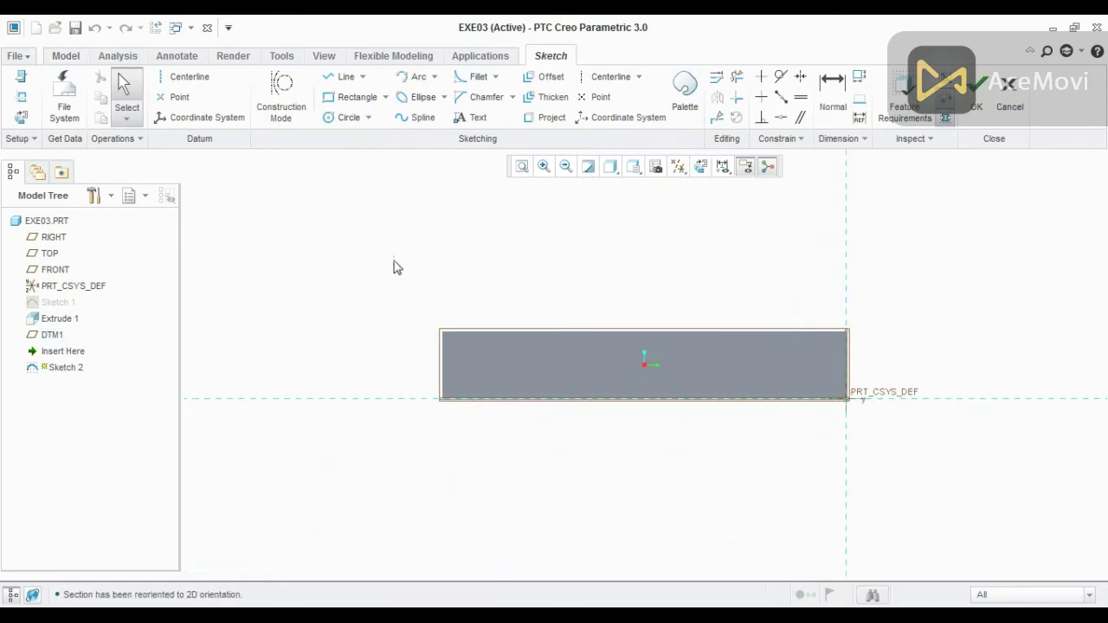
scroll(425, 520, up, 3)
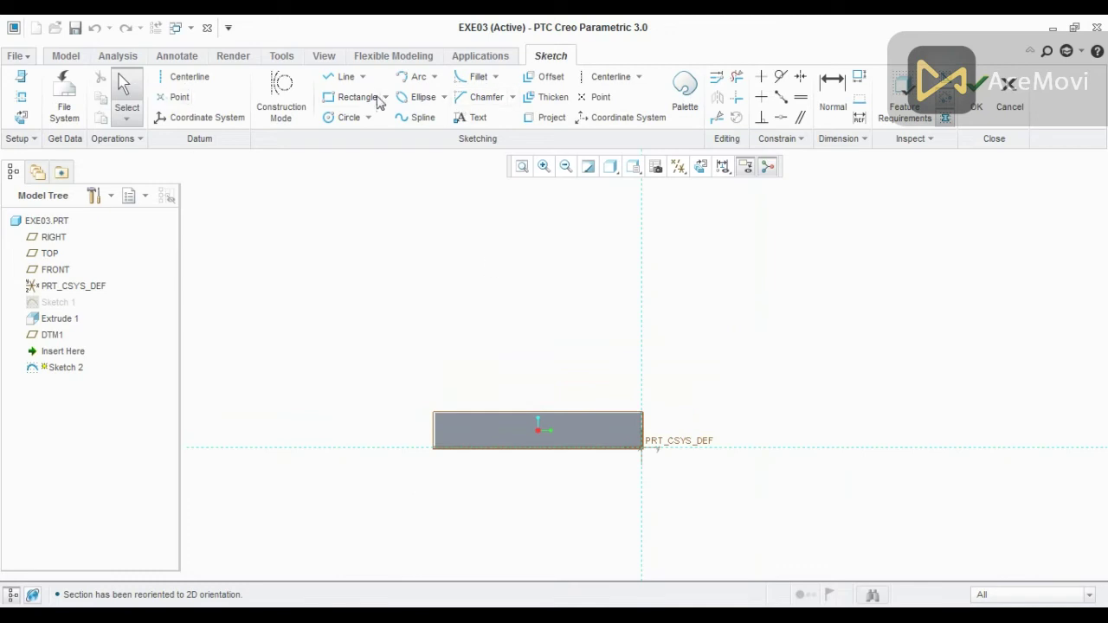
click(330, 98)
click(642, 448)
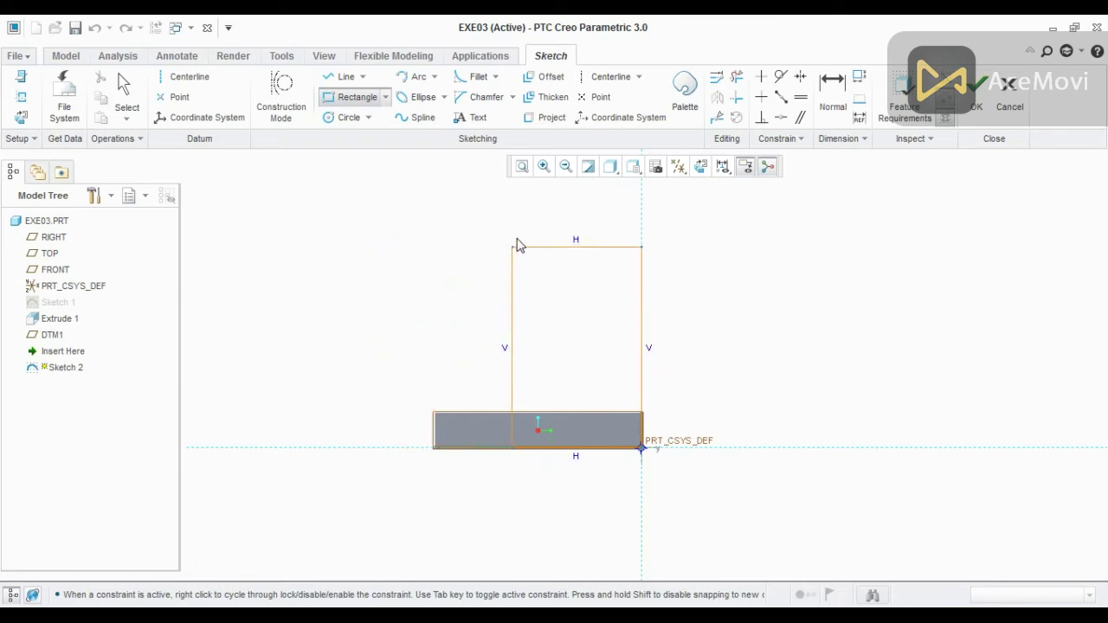
scroll(438, 230, up, 1)
middle_click(476, 248)
middle_click(675, 305)
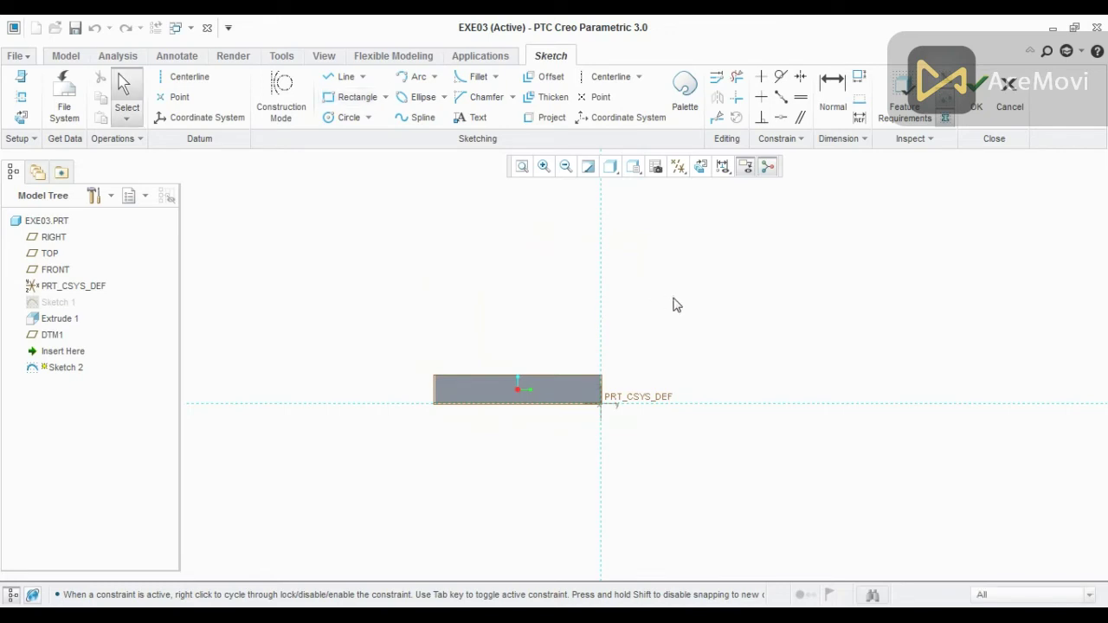
Add the plate's side face opposite the coordinate system as a sketch reference
scroll(676, 304, down, 1)
click(21, 97)
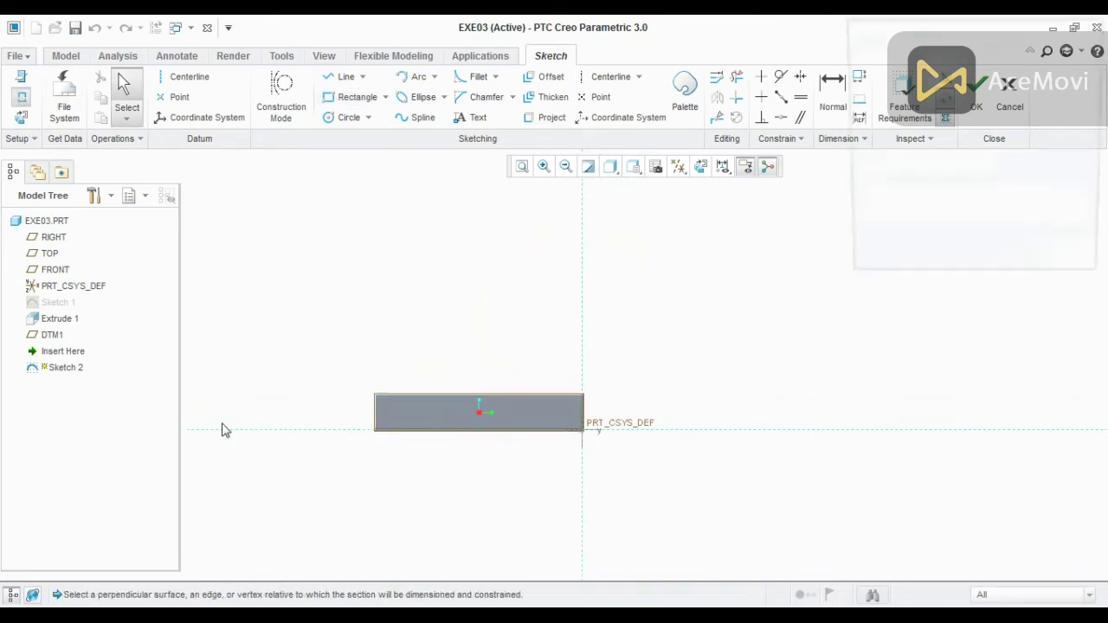
click(375, 406)
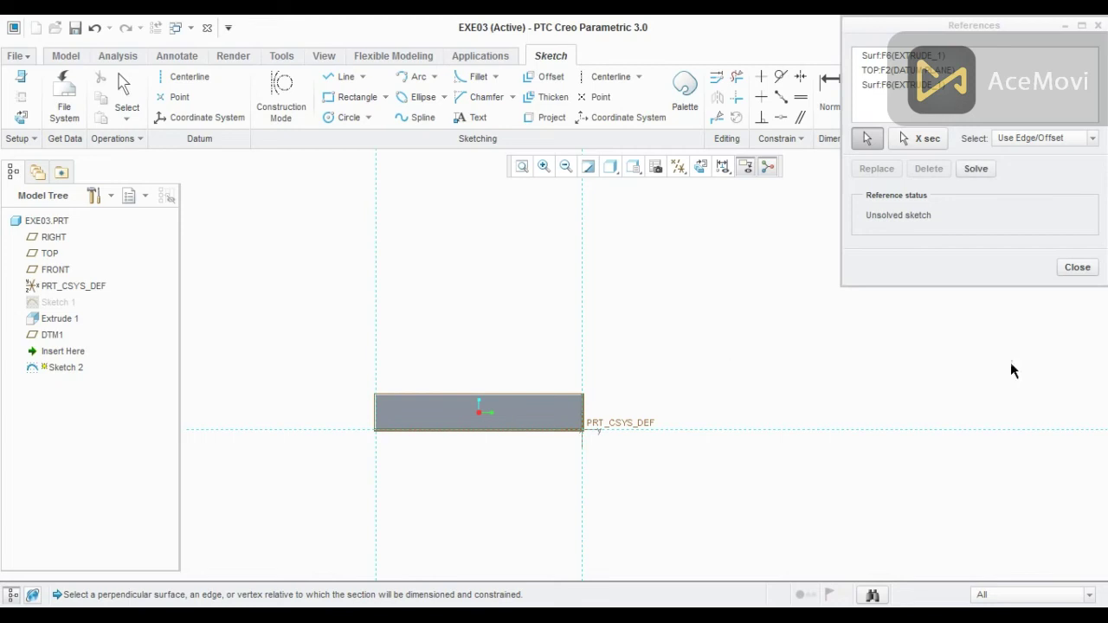
click(1074, 267)
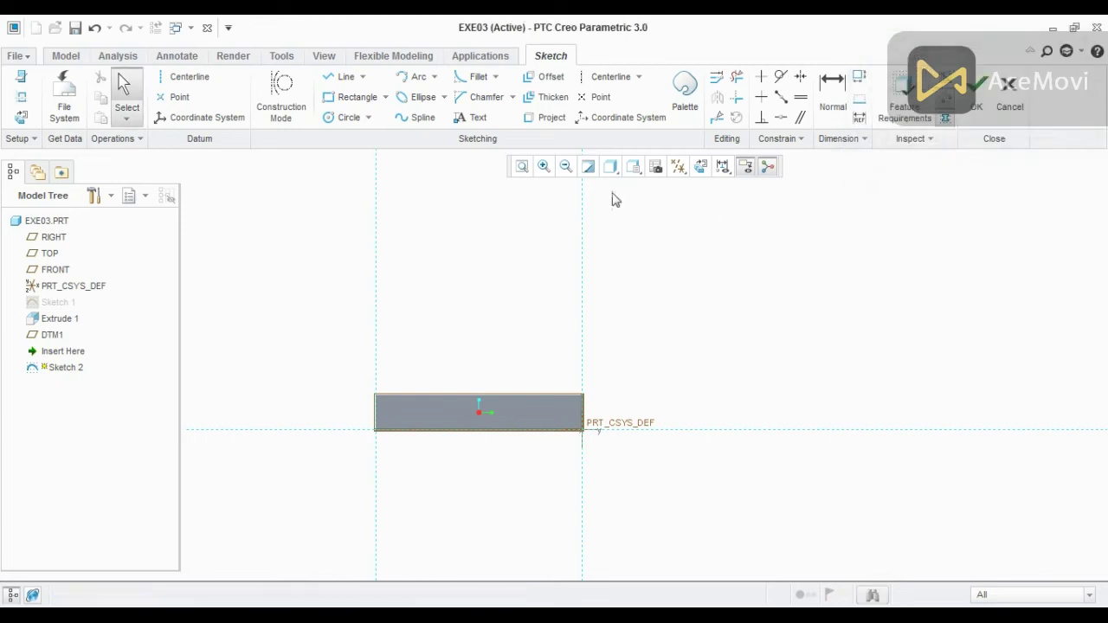
Draw a rectangle about 54 deep from the coordinate system corner across the plate's full width to the added reference
click(352, 96)
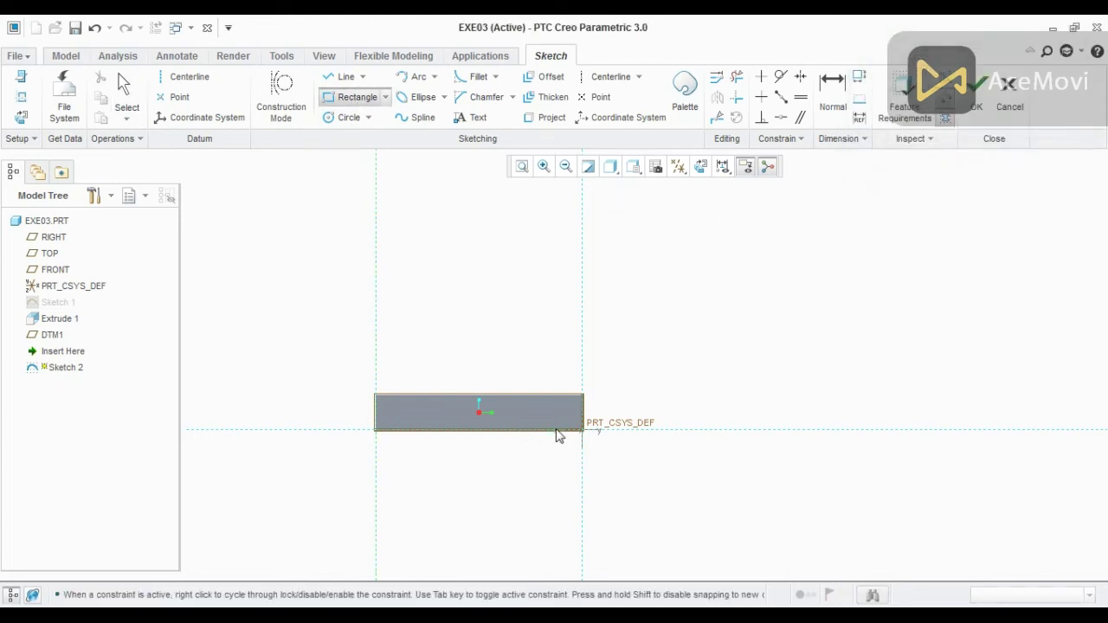
click(582, 430)
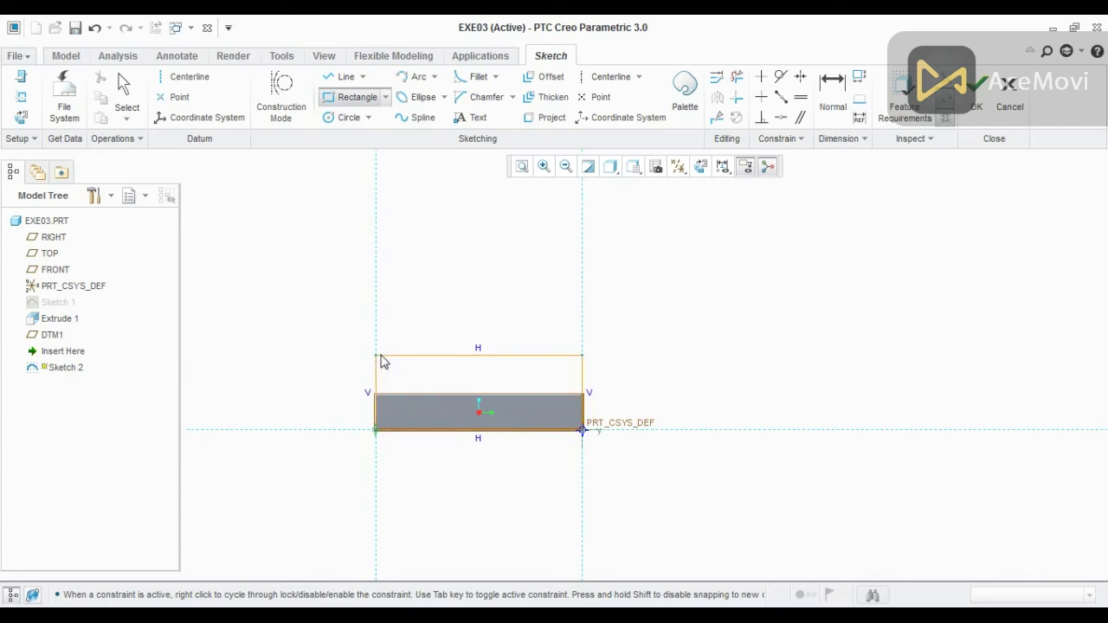
click(376, 247)
middle_click(750, 342)
scroll(706, 442, down, 1)
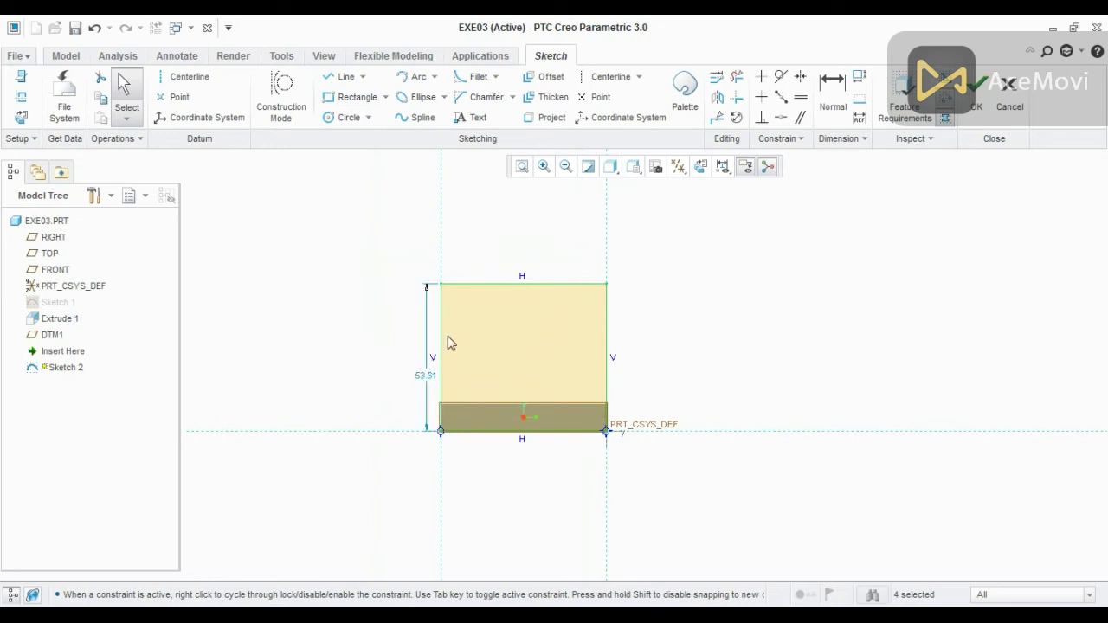
Set the base rectangle's depth to 60 and finish the sketch
double_click(425, 376)
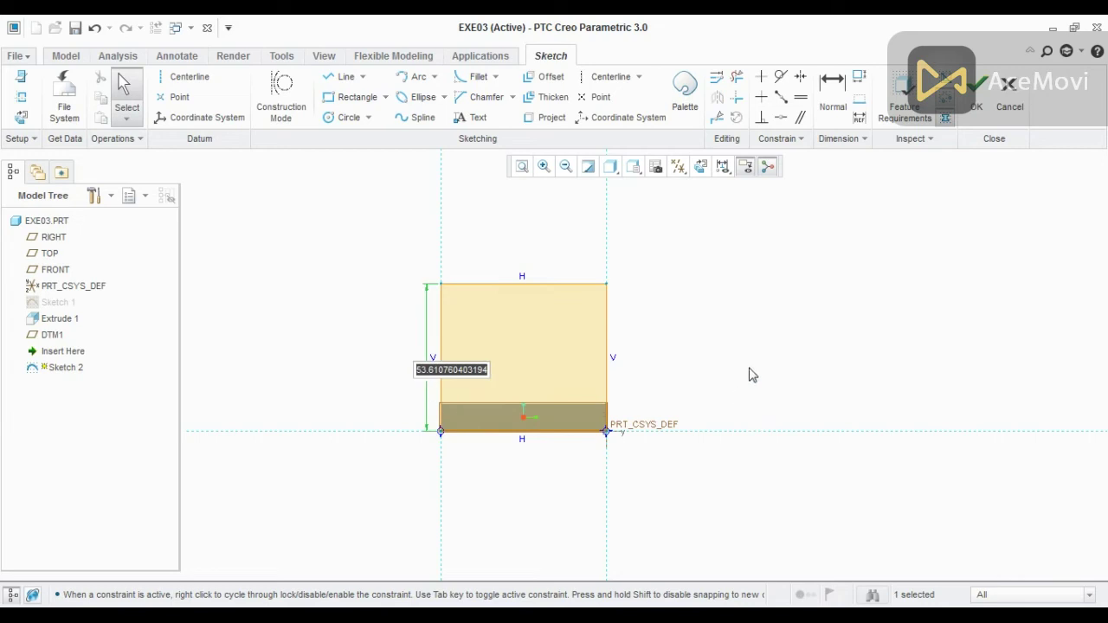
text(60)
key(Return)
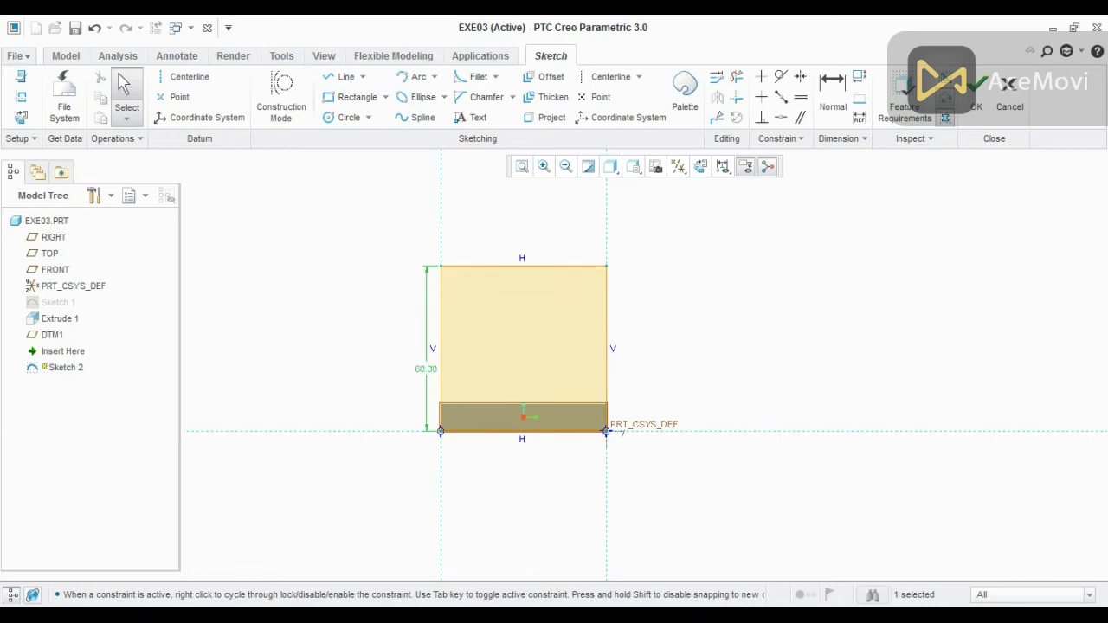
click(977, 86)
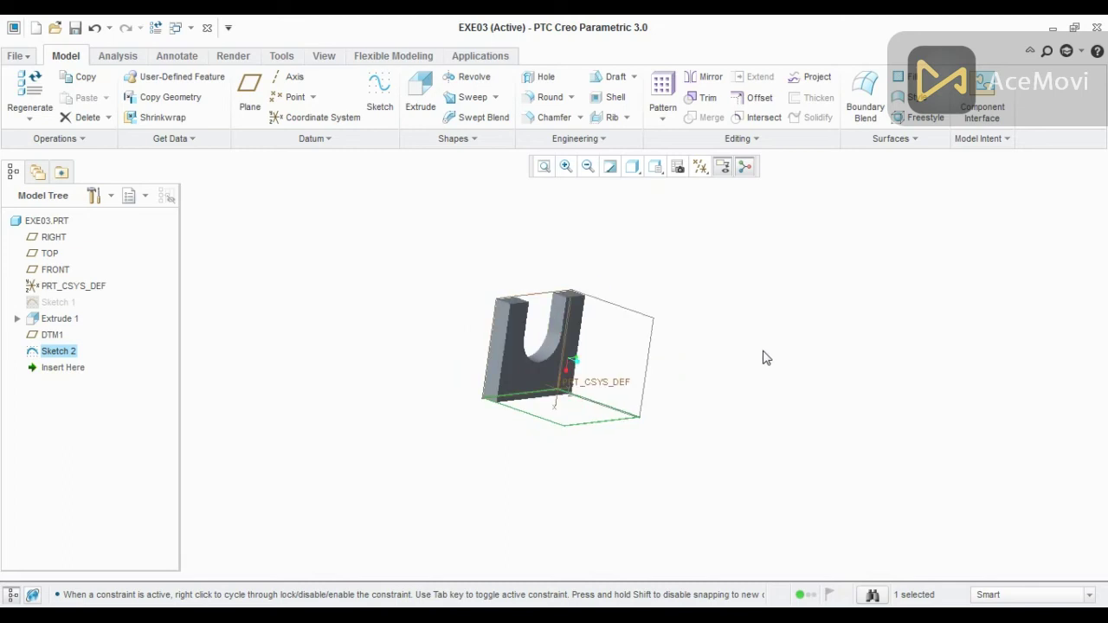
Check the isometric reference drawing and extrude the base rectangle 15 downward from the upright plate's bottom
key(alt+Tab)
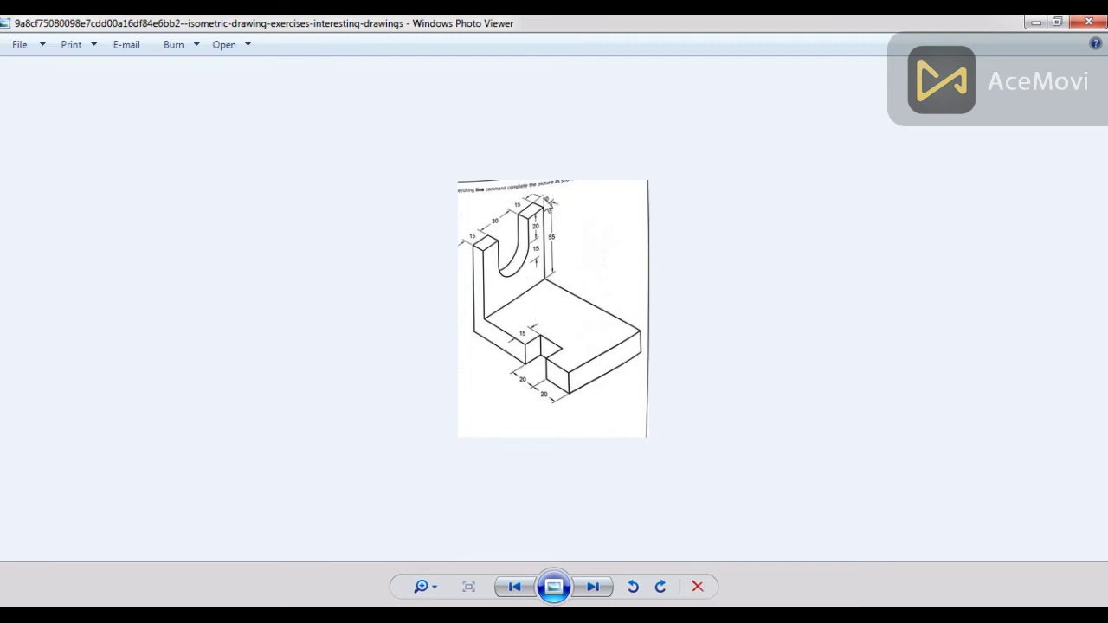
key(alt+Tab)
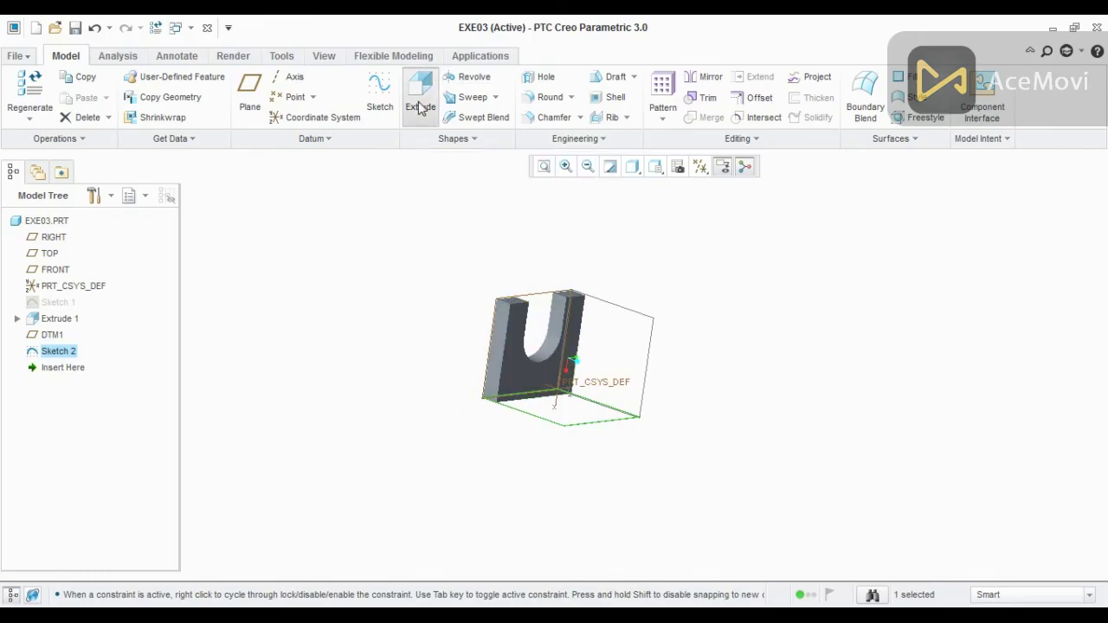
click(420, 102)
click(133, 95)
text(15)
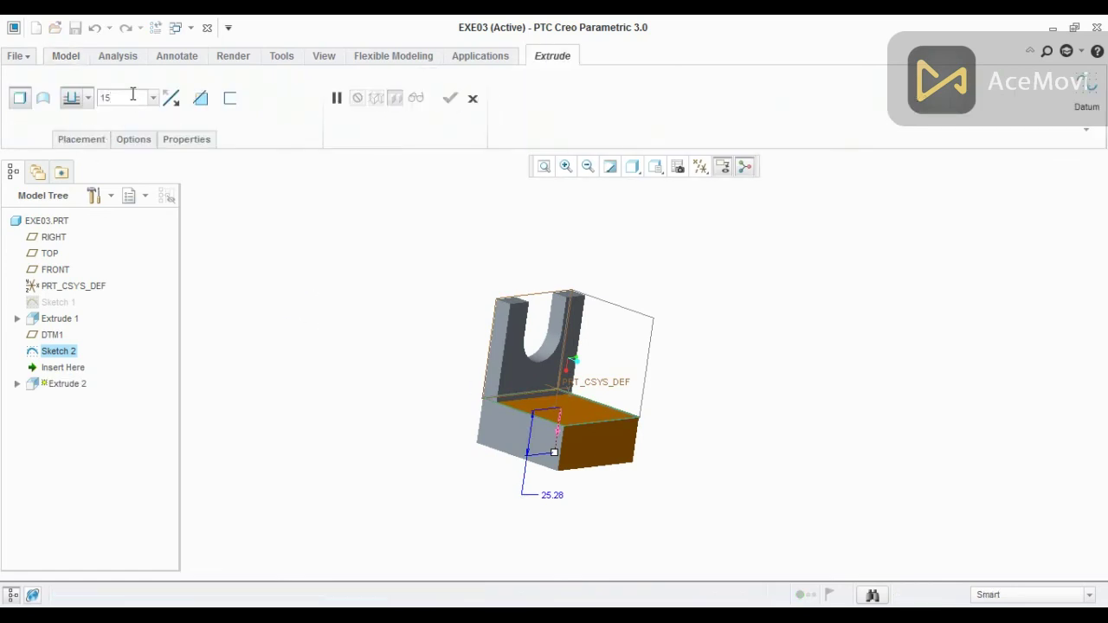
key(Return)
click(449, 99)
Start a sketch on the base plate's top face and orient the view parallel to the sketch plane
middle_drag(527, 225, 521, 247)
scroll(516, 379, down, 3)
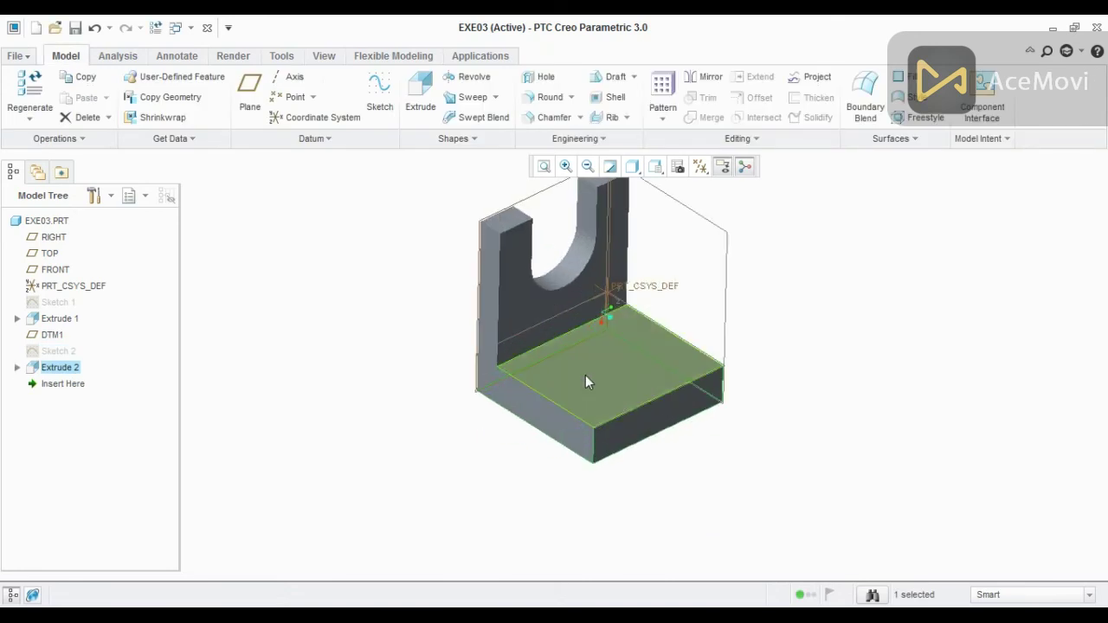
click(588, 382)
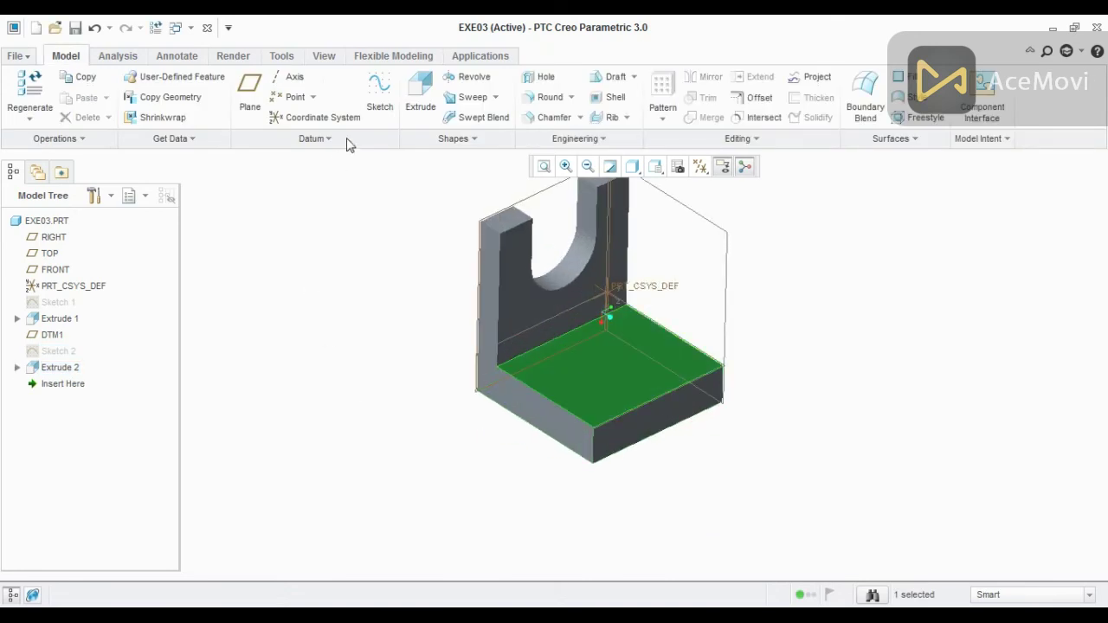
click(380, 86)
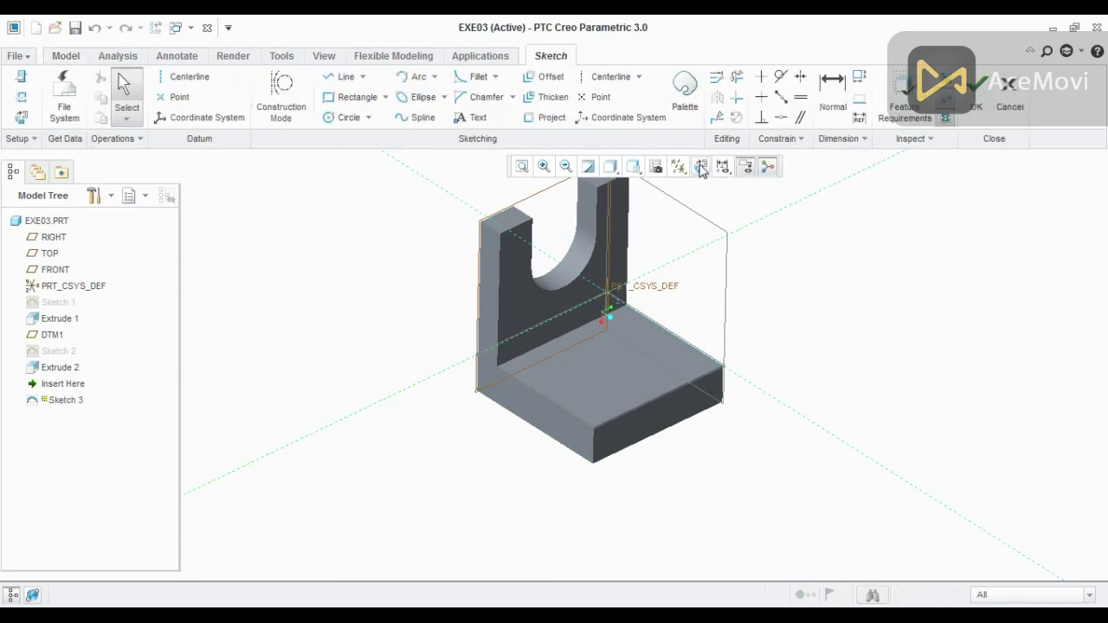
click(700, 167)
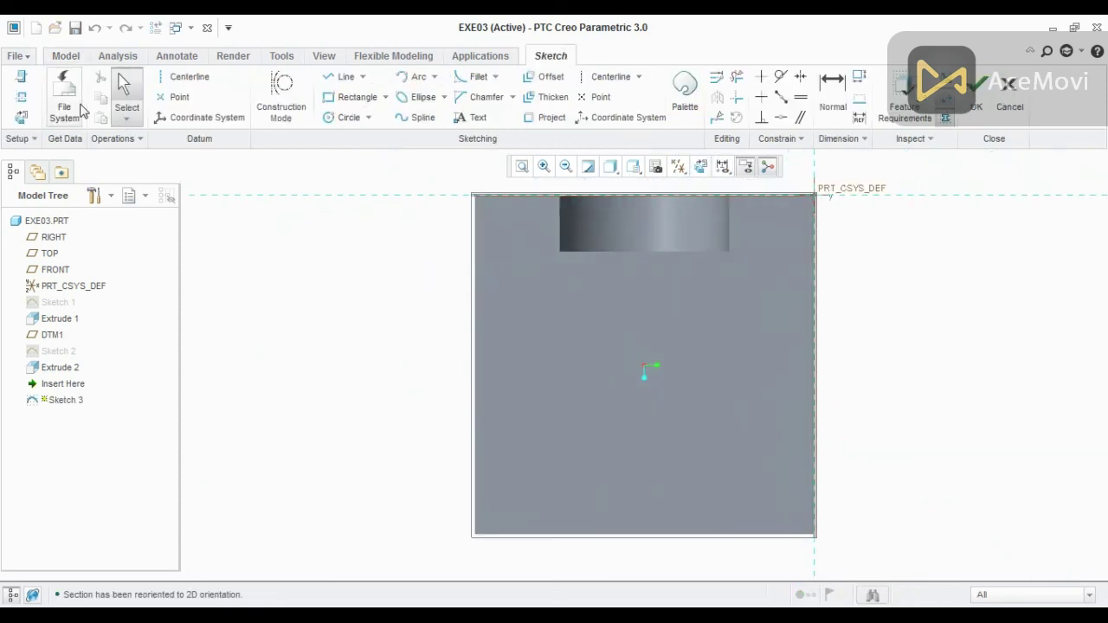
Add the base plate's front end face and the side face opposite the coordinate system as sketch references
click(20, 97)
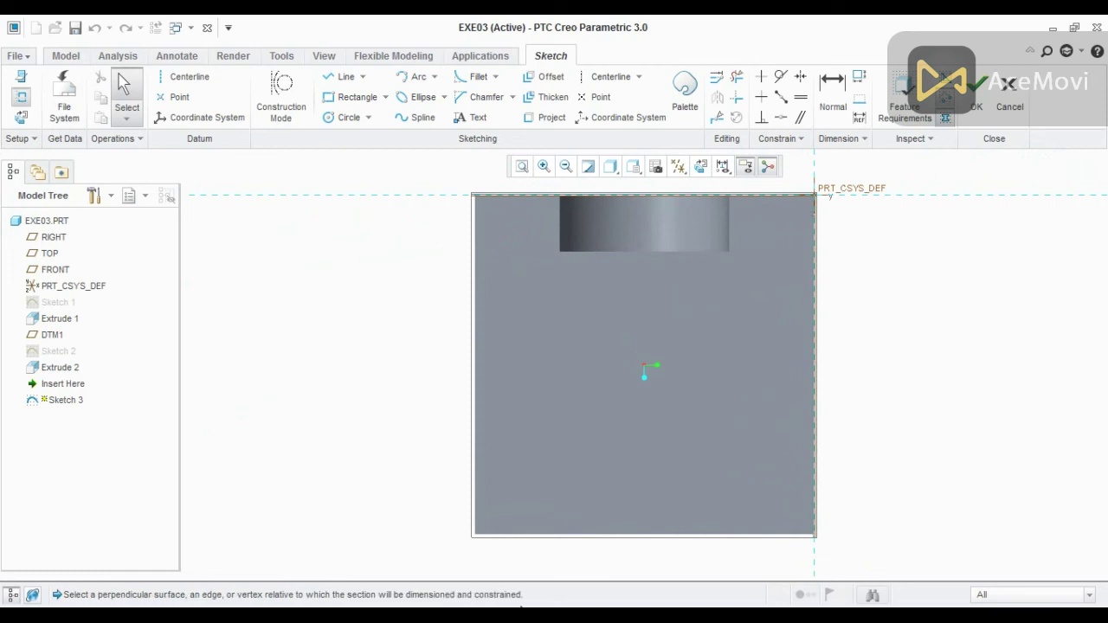
click(496, 535)
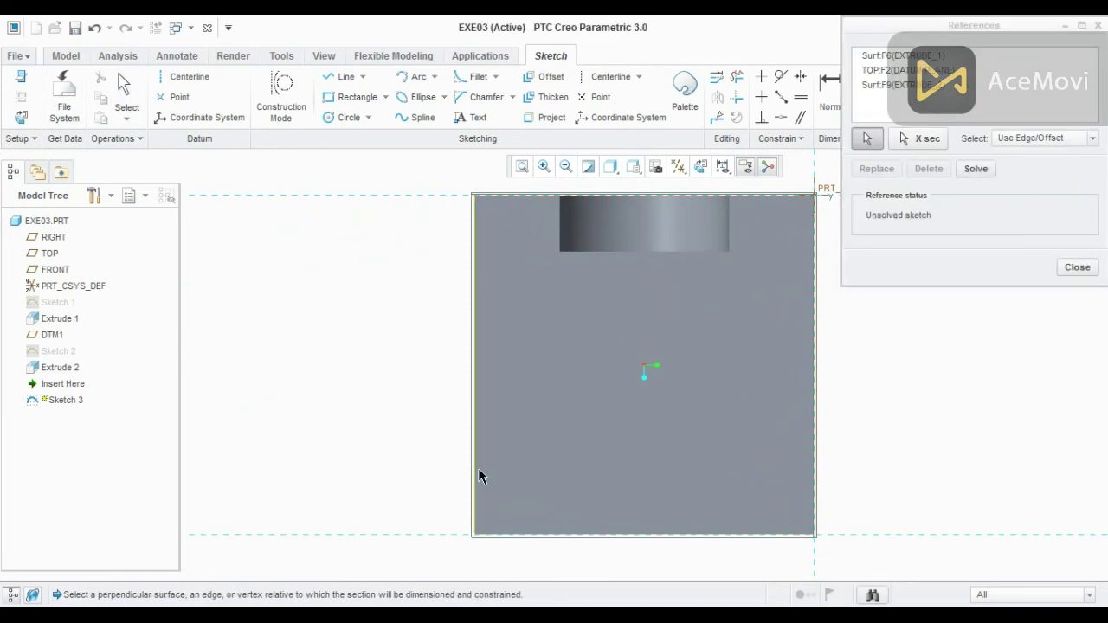
click(477, 472)
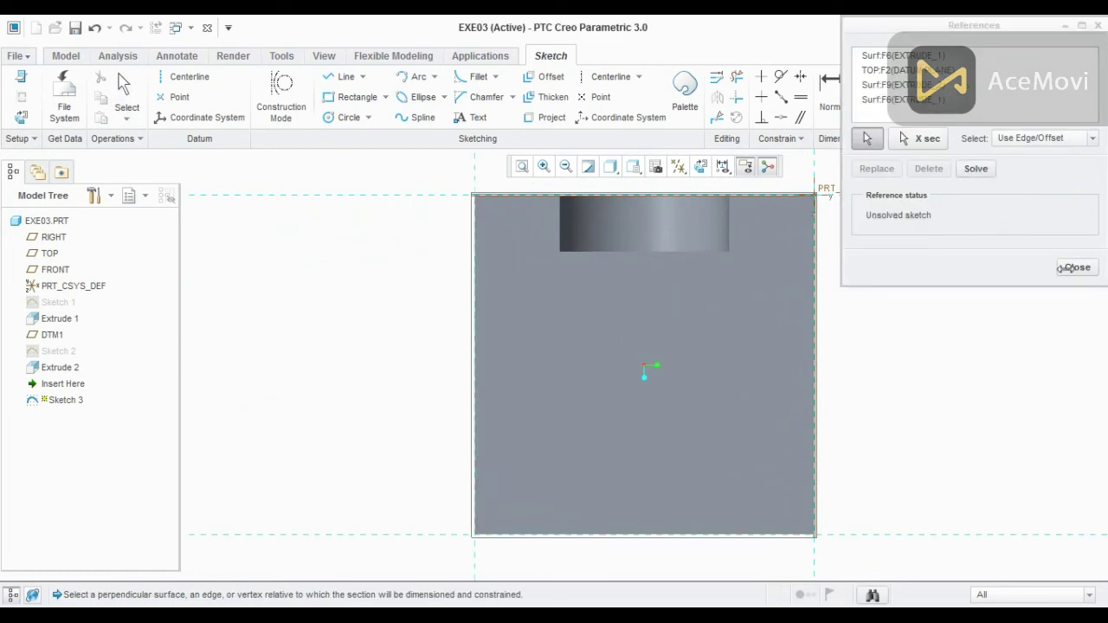
click(1074, 267)
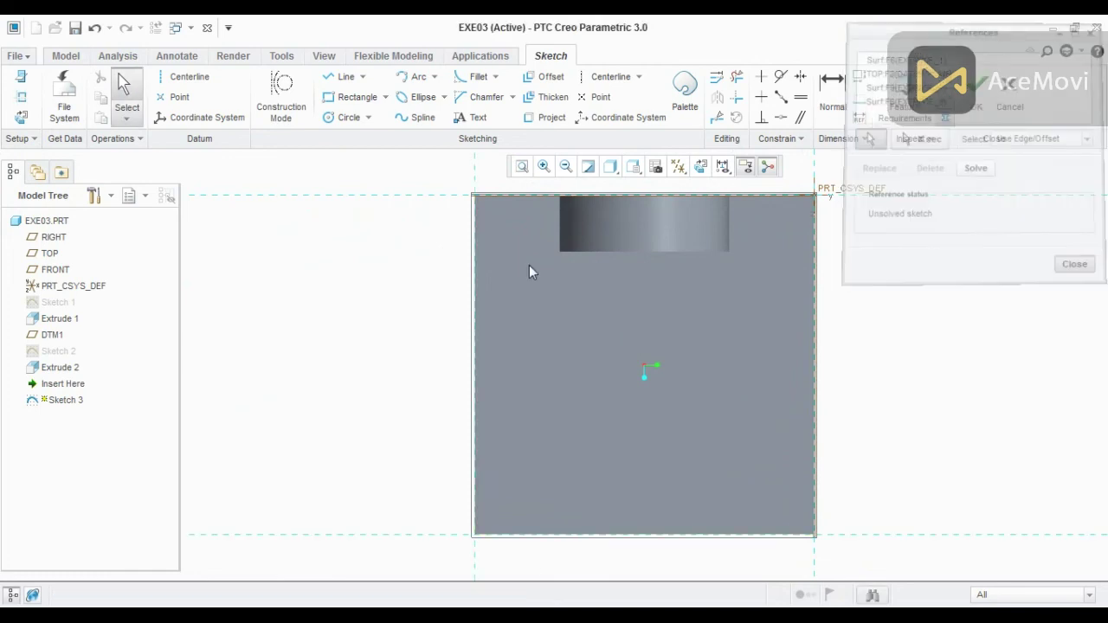
Draw a line chain from the front corner about 15 along the side, outlining a notch about 14 deep and 11 wide
click(329, 82)
click(474, 535)
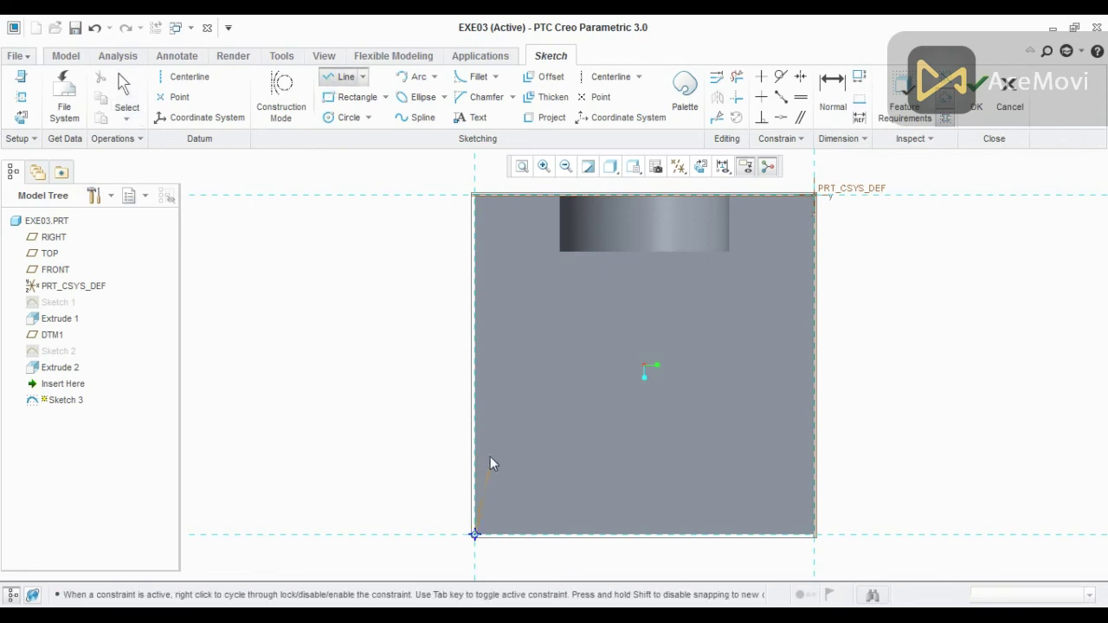
click(554, 450)
click(555, 386)
click(477, 383)
middle_click(316, 385)
middle_click(397, 396)
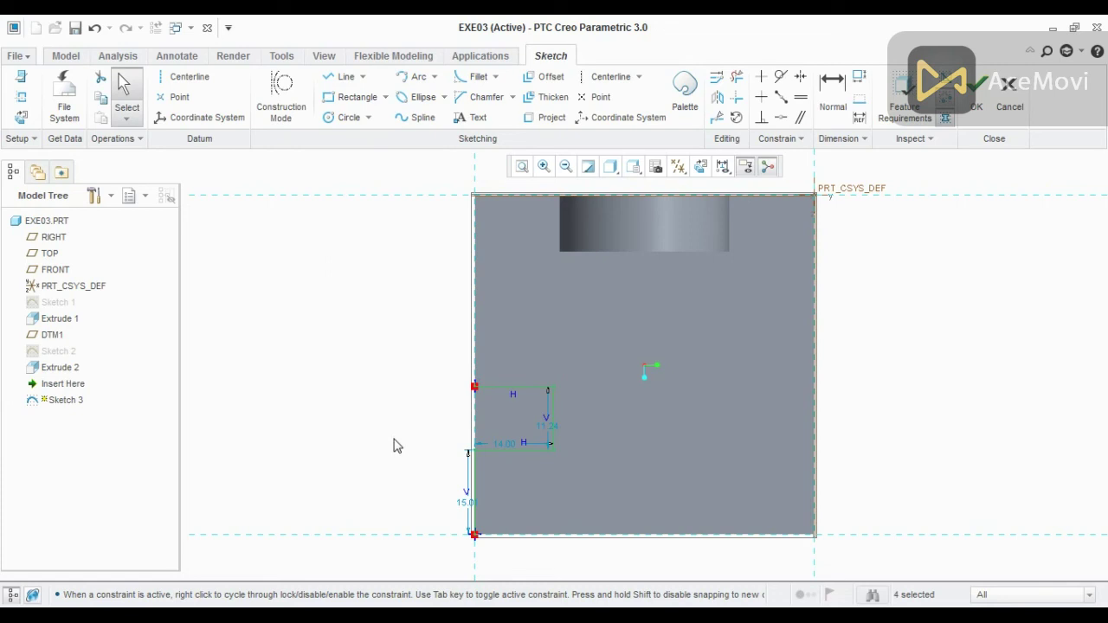
Check the reference drawing and set the notch's depth to 15 and its distance from the front edge to 20
key(alt+Tab)
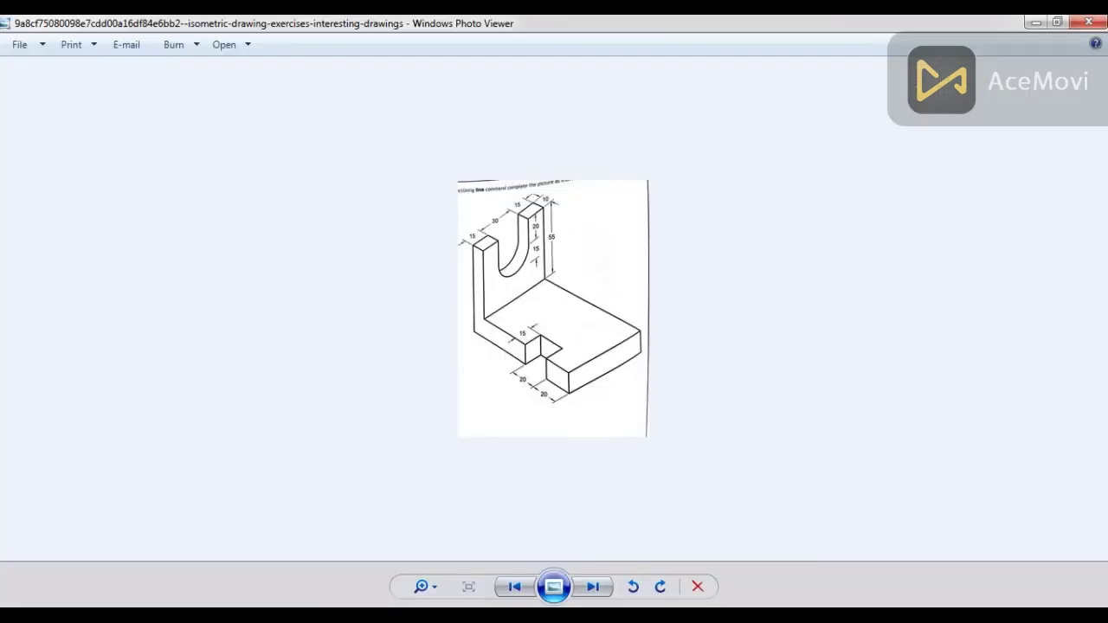
key(alt+Tab)
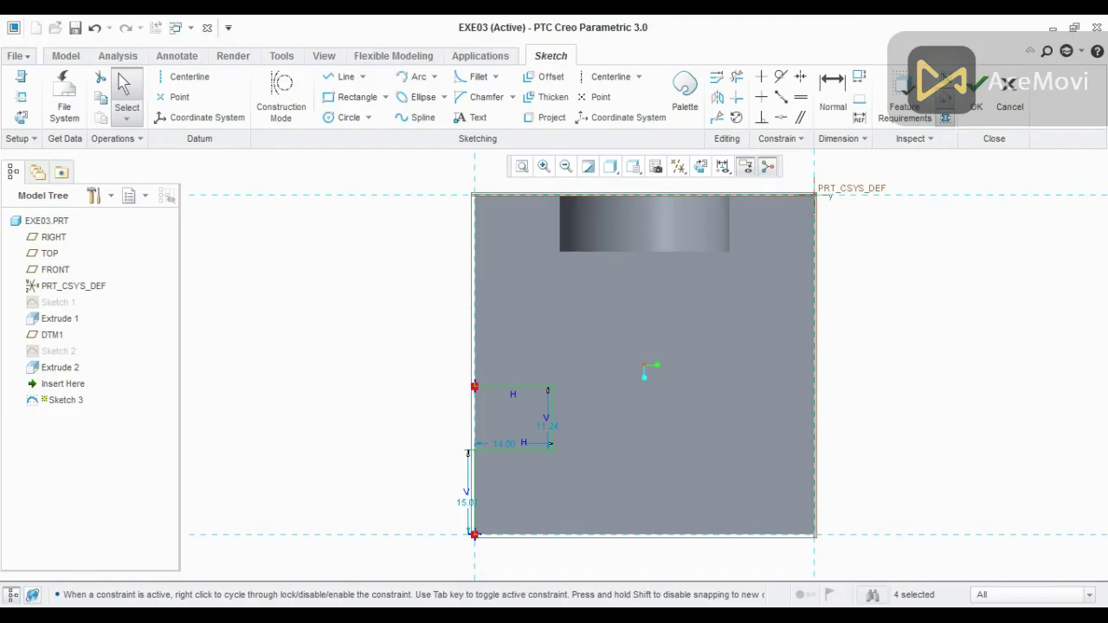
double_click(511, 443)
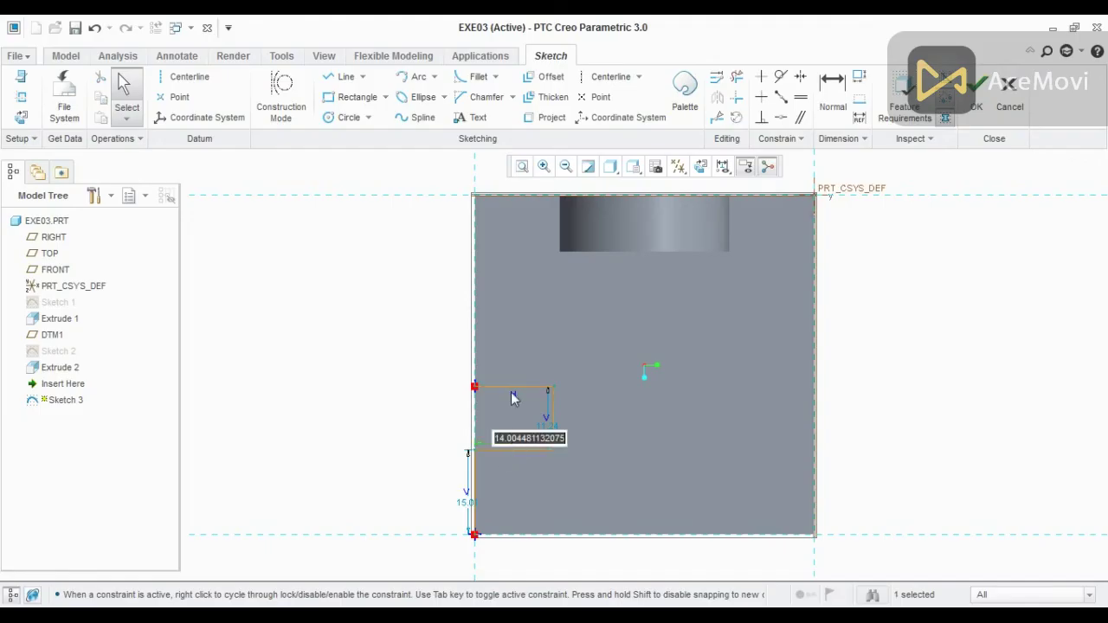
text(1)
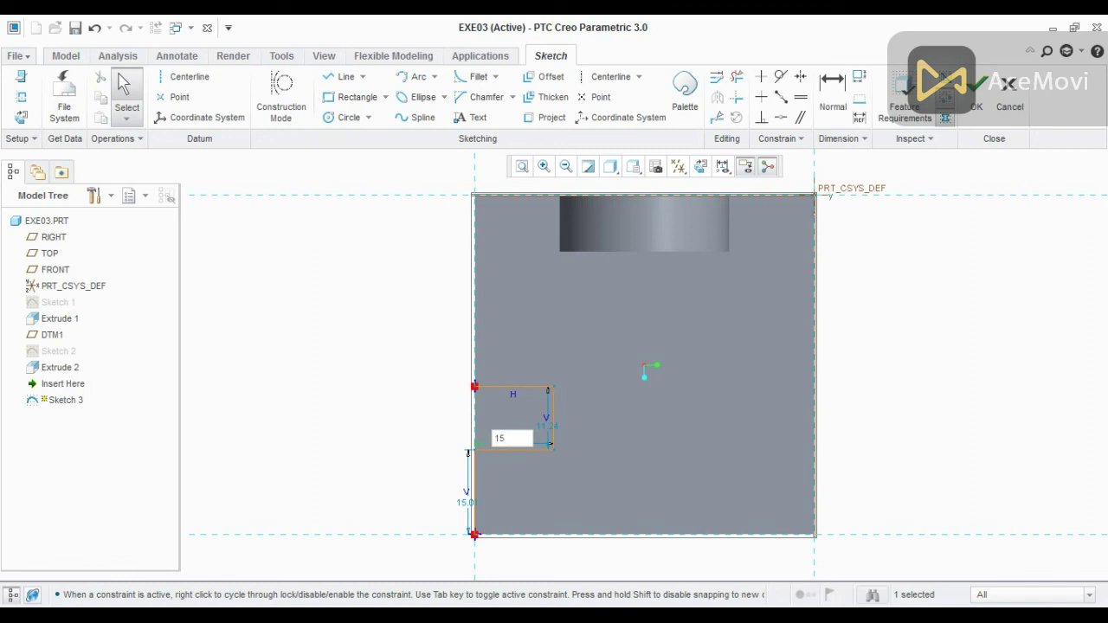
text(5)
key(Return)
double_click(469, 498)
text(2)
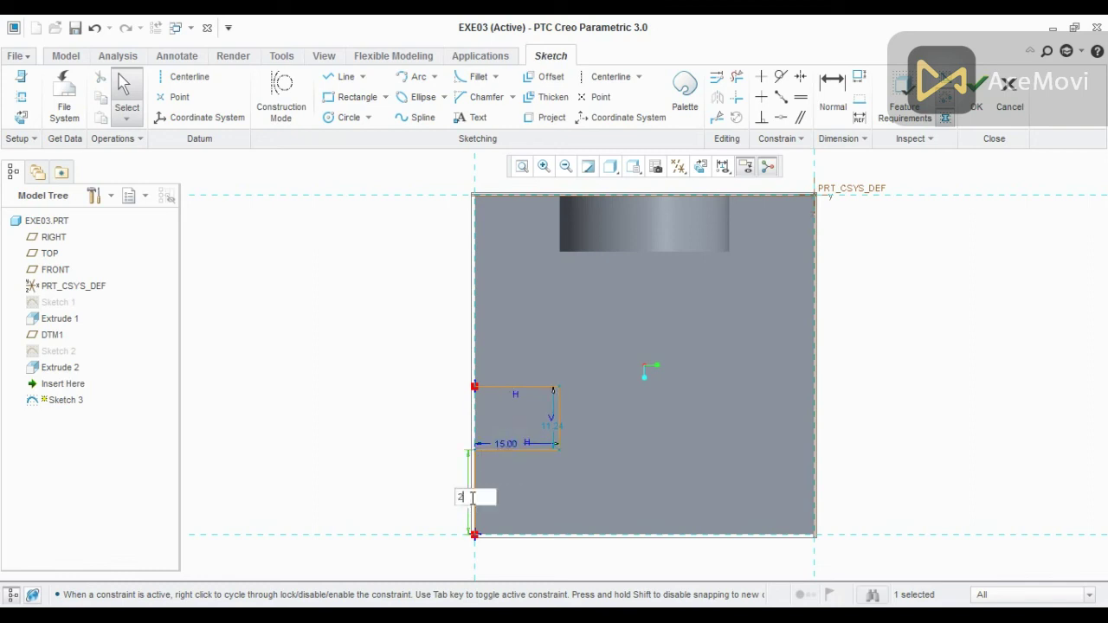
text(0)
key(Return)
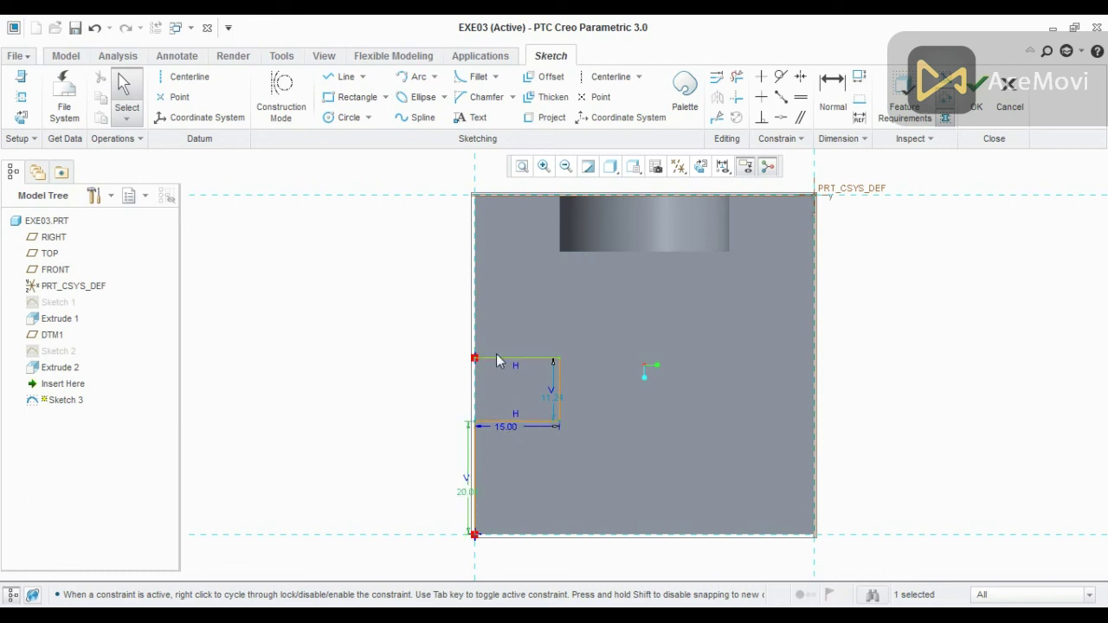
Close the notch profile with a line along the side edge, delete the leftover line to the front corner, and finish the sketch
click(340, 77)
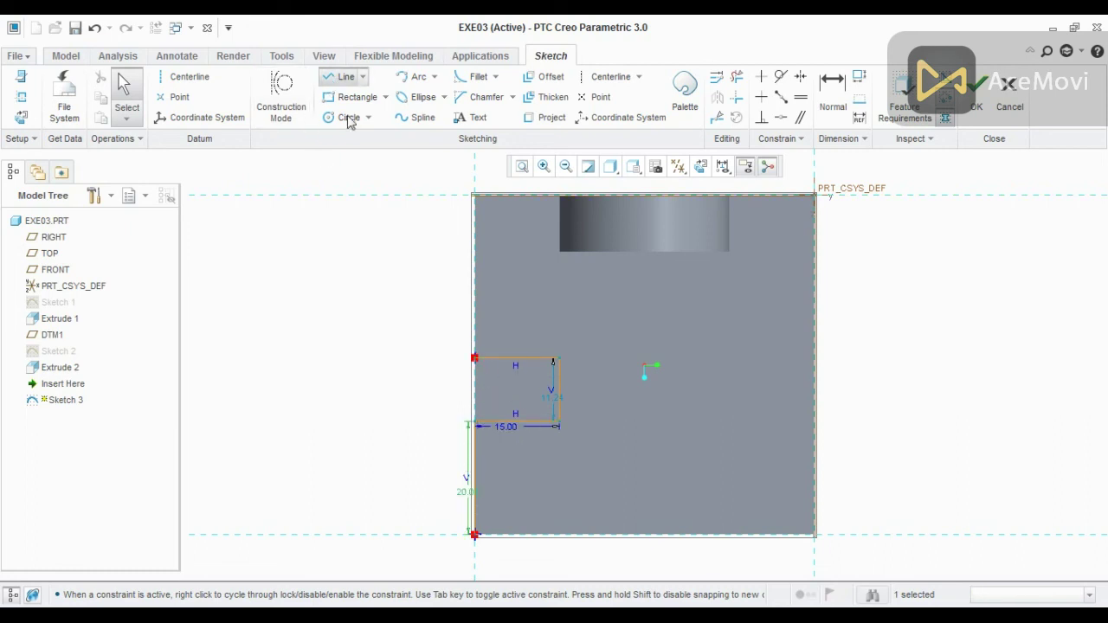
click(474, 421)
middle_click(416, 394)
middle_click(420, 383)
scroll(421, 381, up, 1)
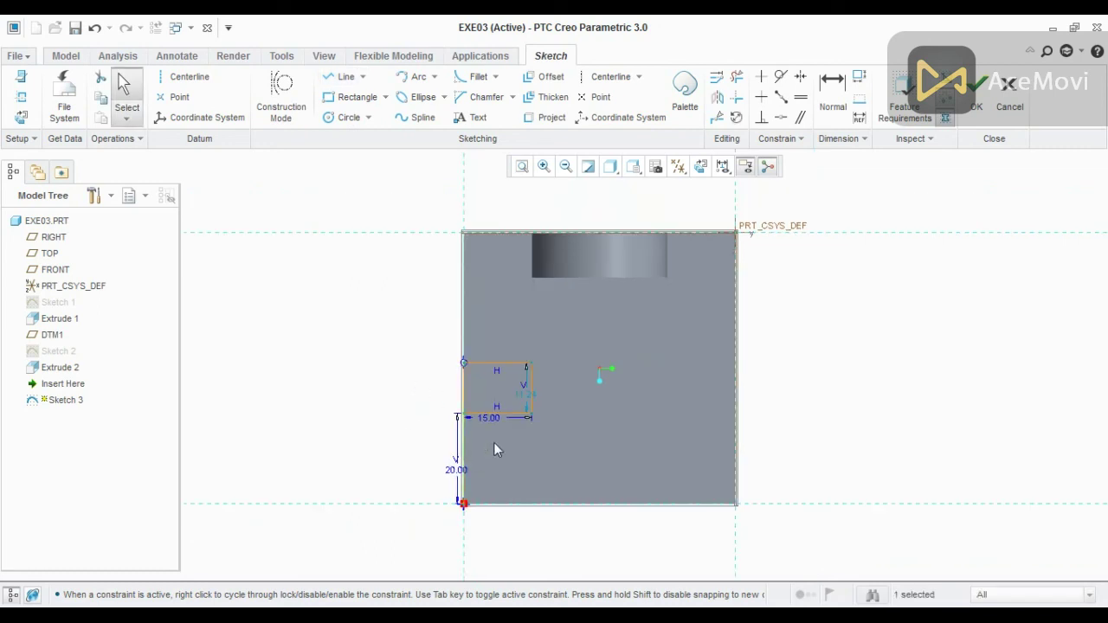
key(Delete)
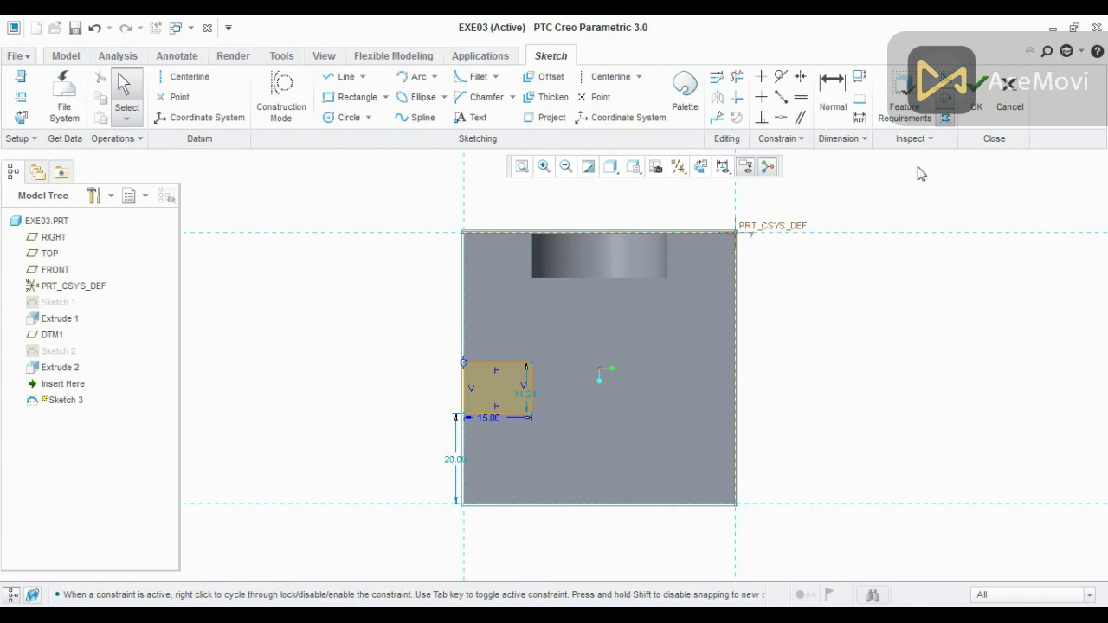
click(976, 100)
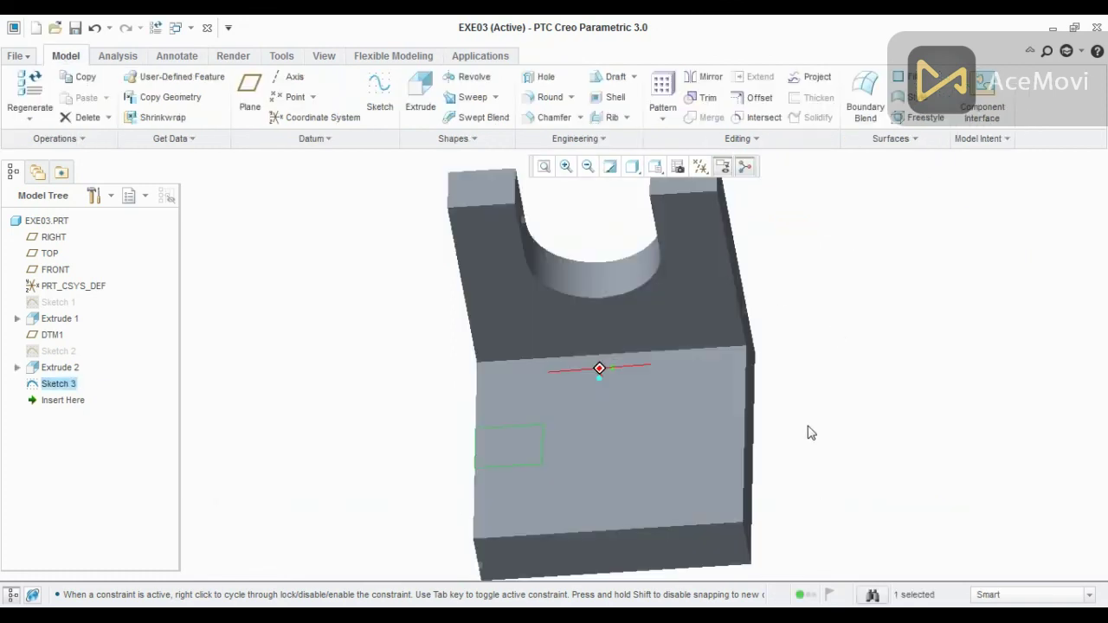
Extrude the notch sketch 27.50 down through the base plate, removing material
click(420, 87)
click(537, 444)
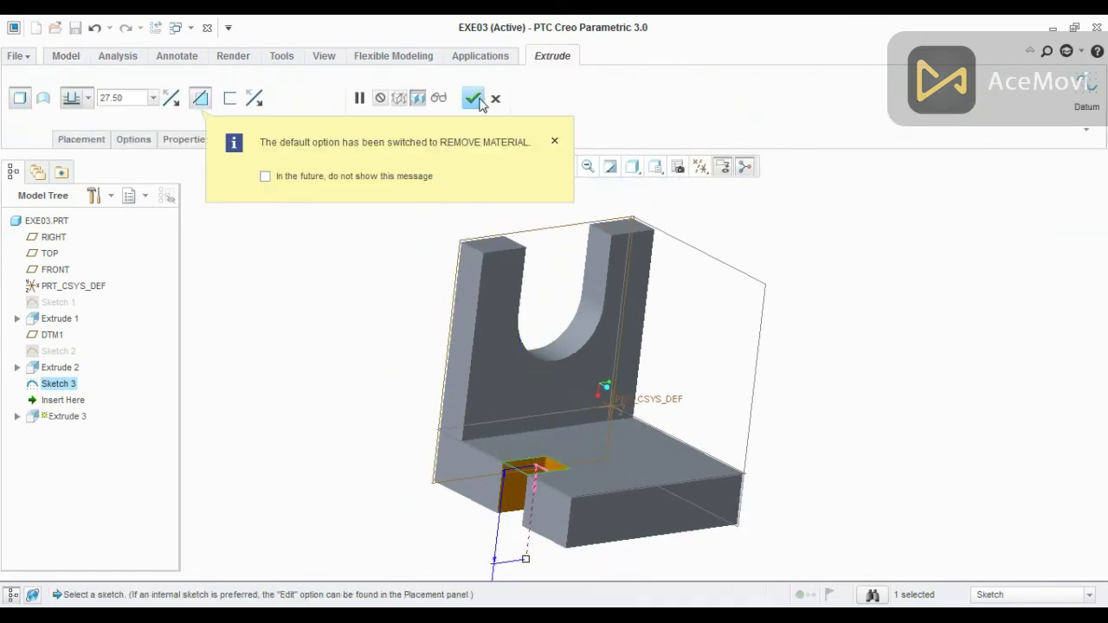
click(475, 98)
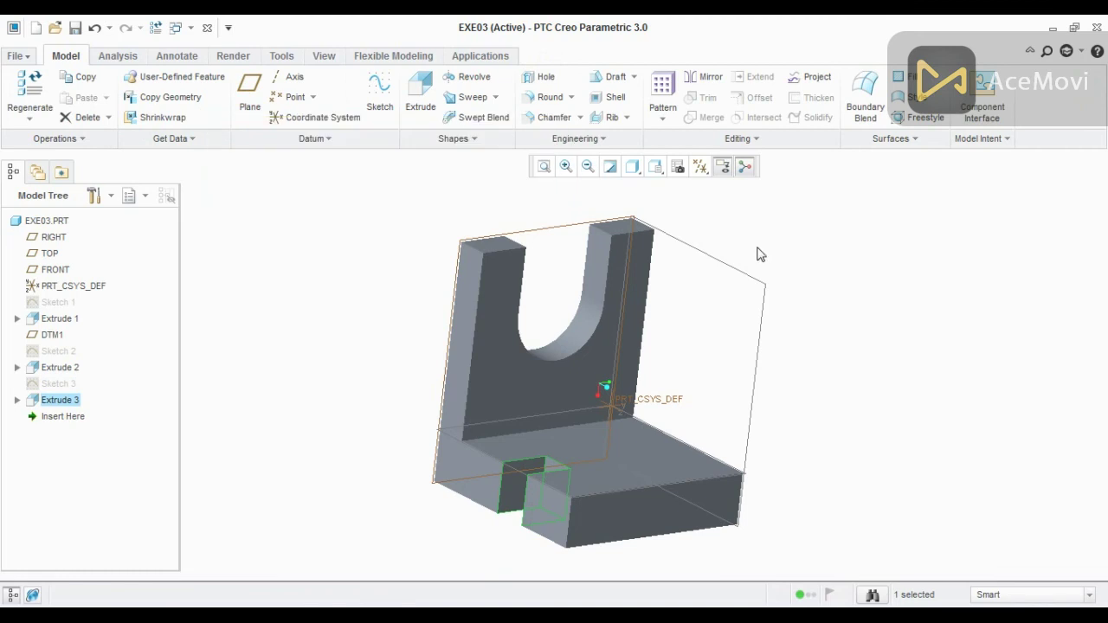
mouse_move(688, 223)
middle_down()
mouse_move(685, 250)
mouse_move(754, 335)
mouse_move(767, 312)
mouse_move(754, 308)
middle_up()
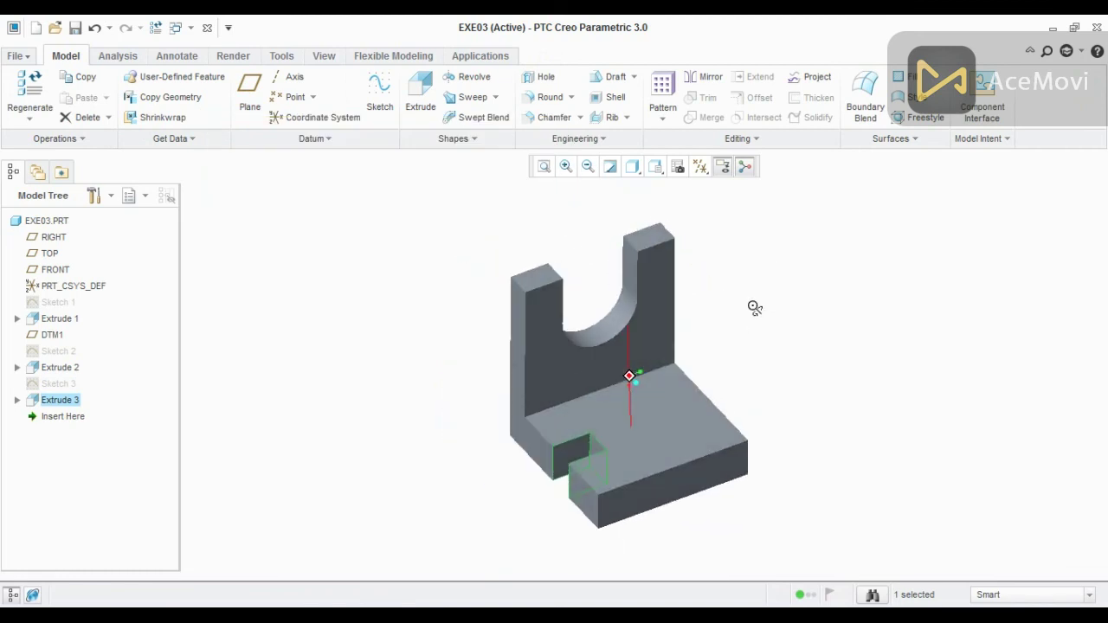
click(802, 325)
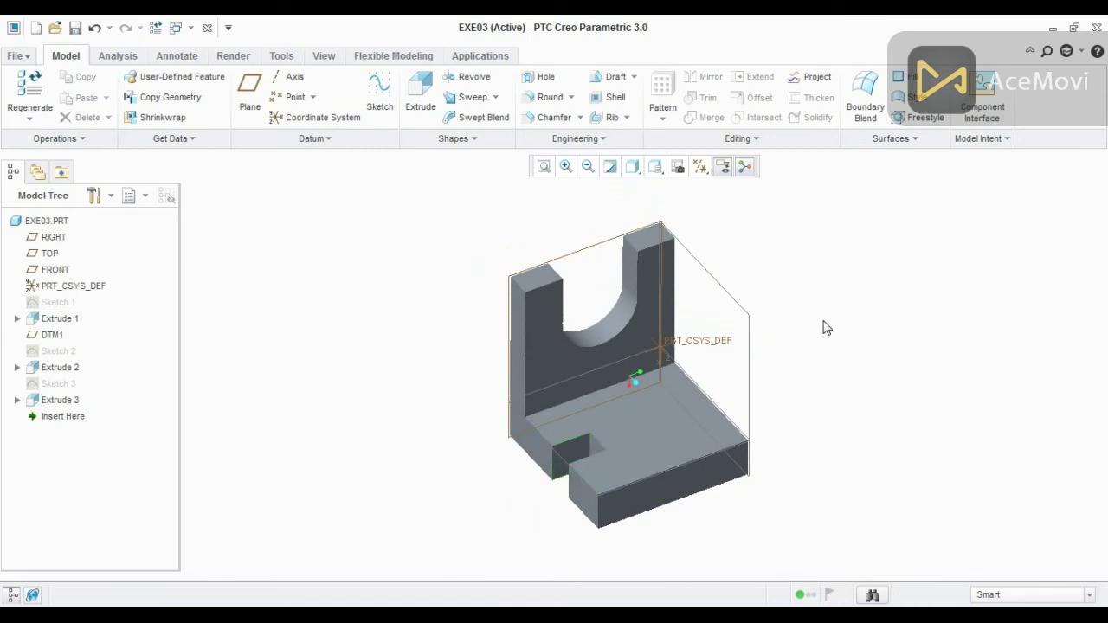